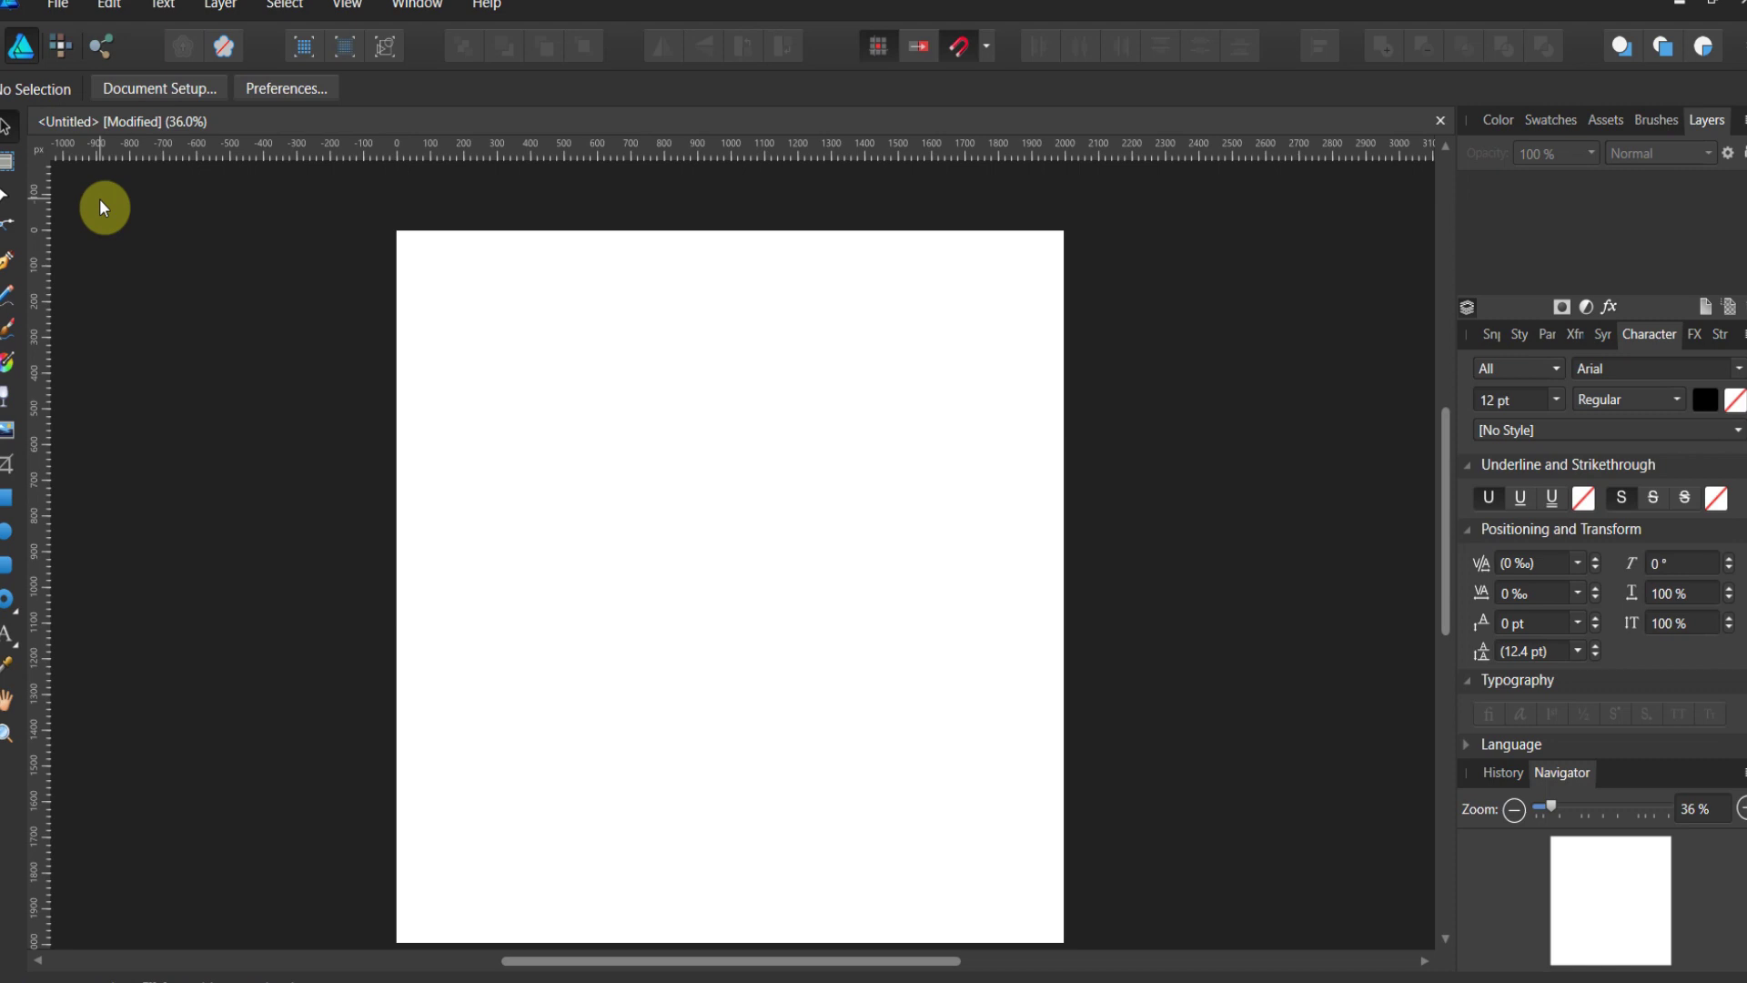
# Draw a large donut, shrink its hole radius to 17 % and centre it on the page.
pyautogui.click(7, 599)
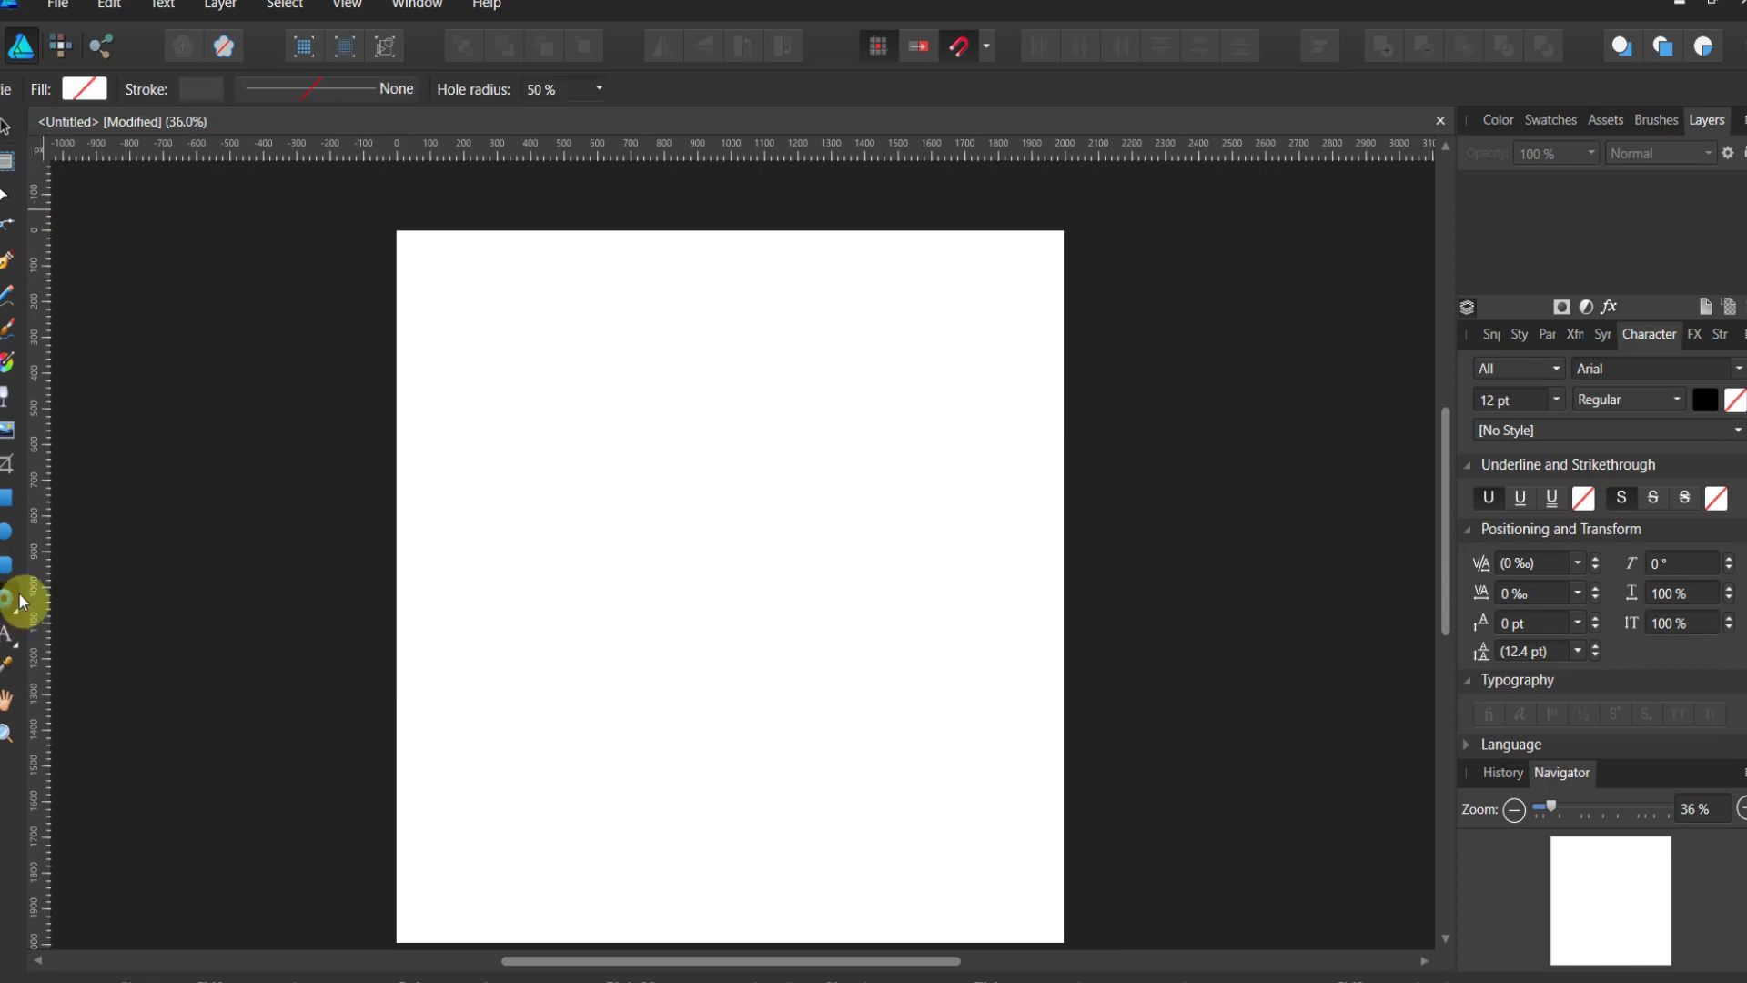
pyautogui.moveTo(521, 380); pyautogui.dragTo(1001, 885)
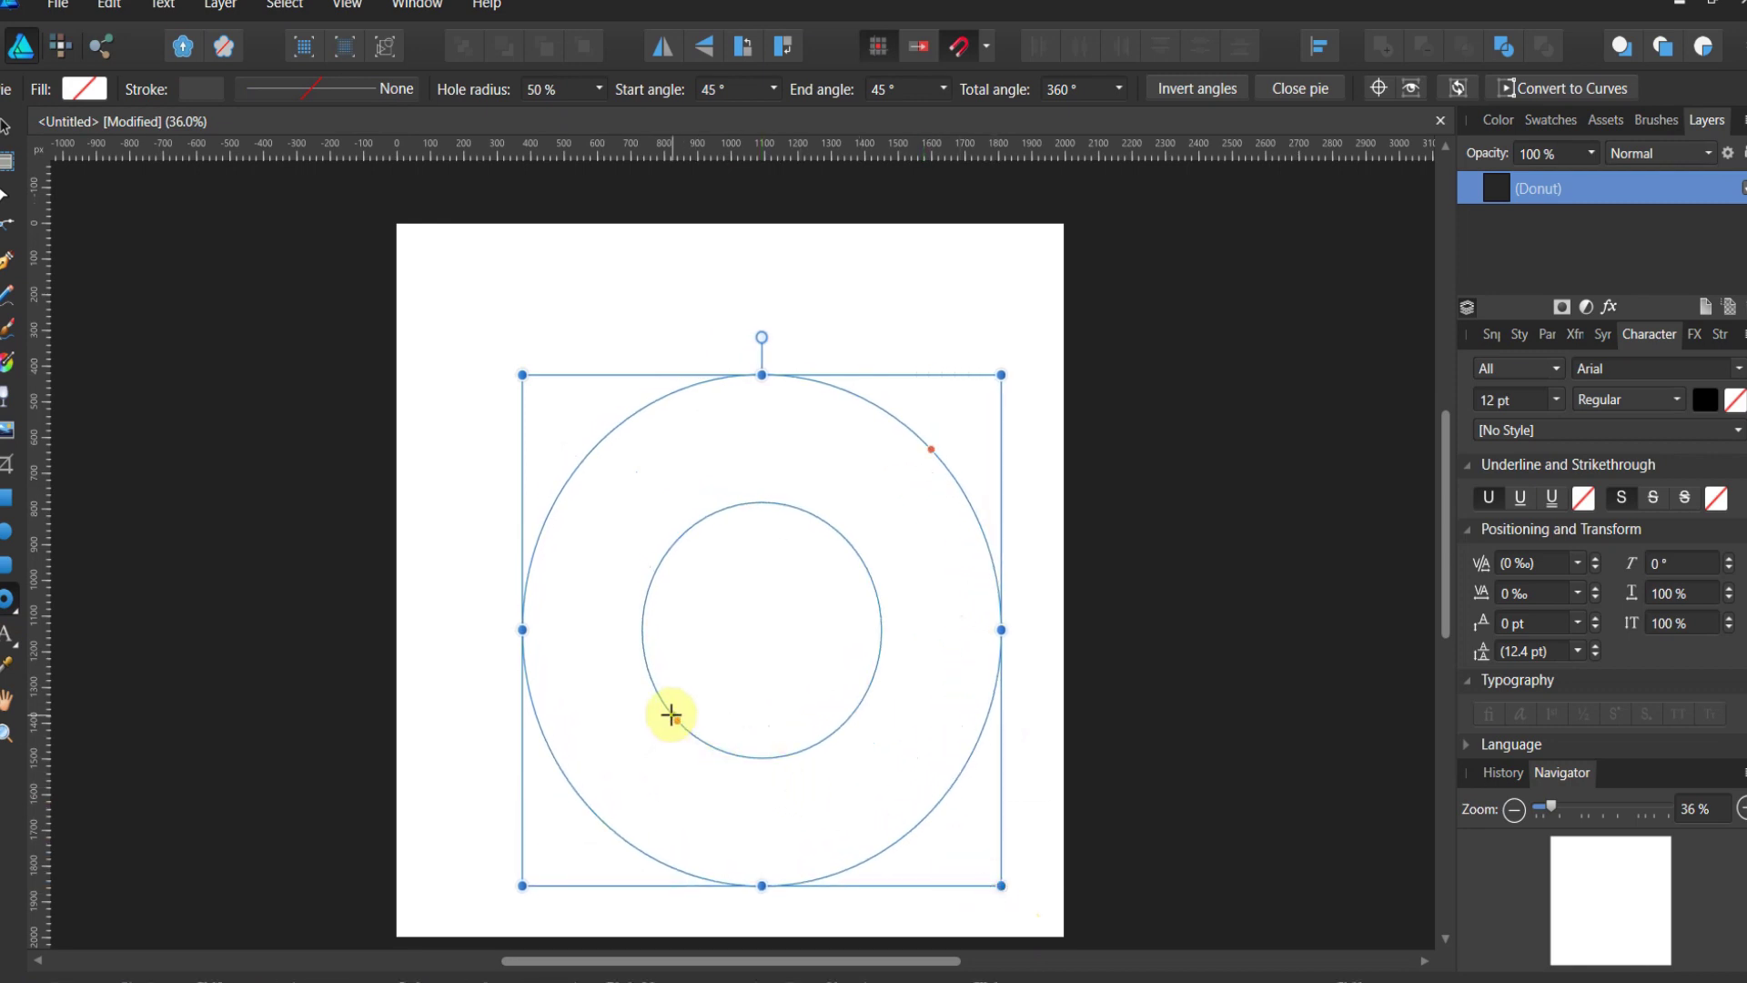
pyautogui.moveTo(675, 718); pyautogui.dragTo(720, 676)
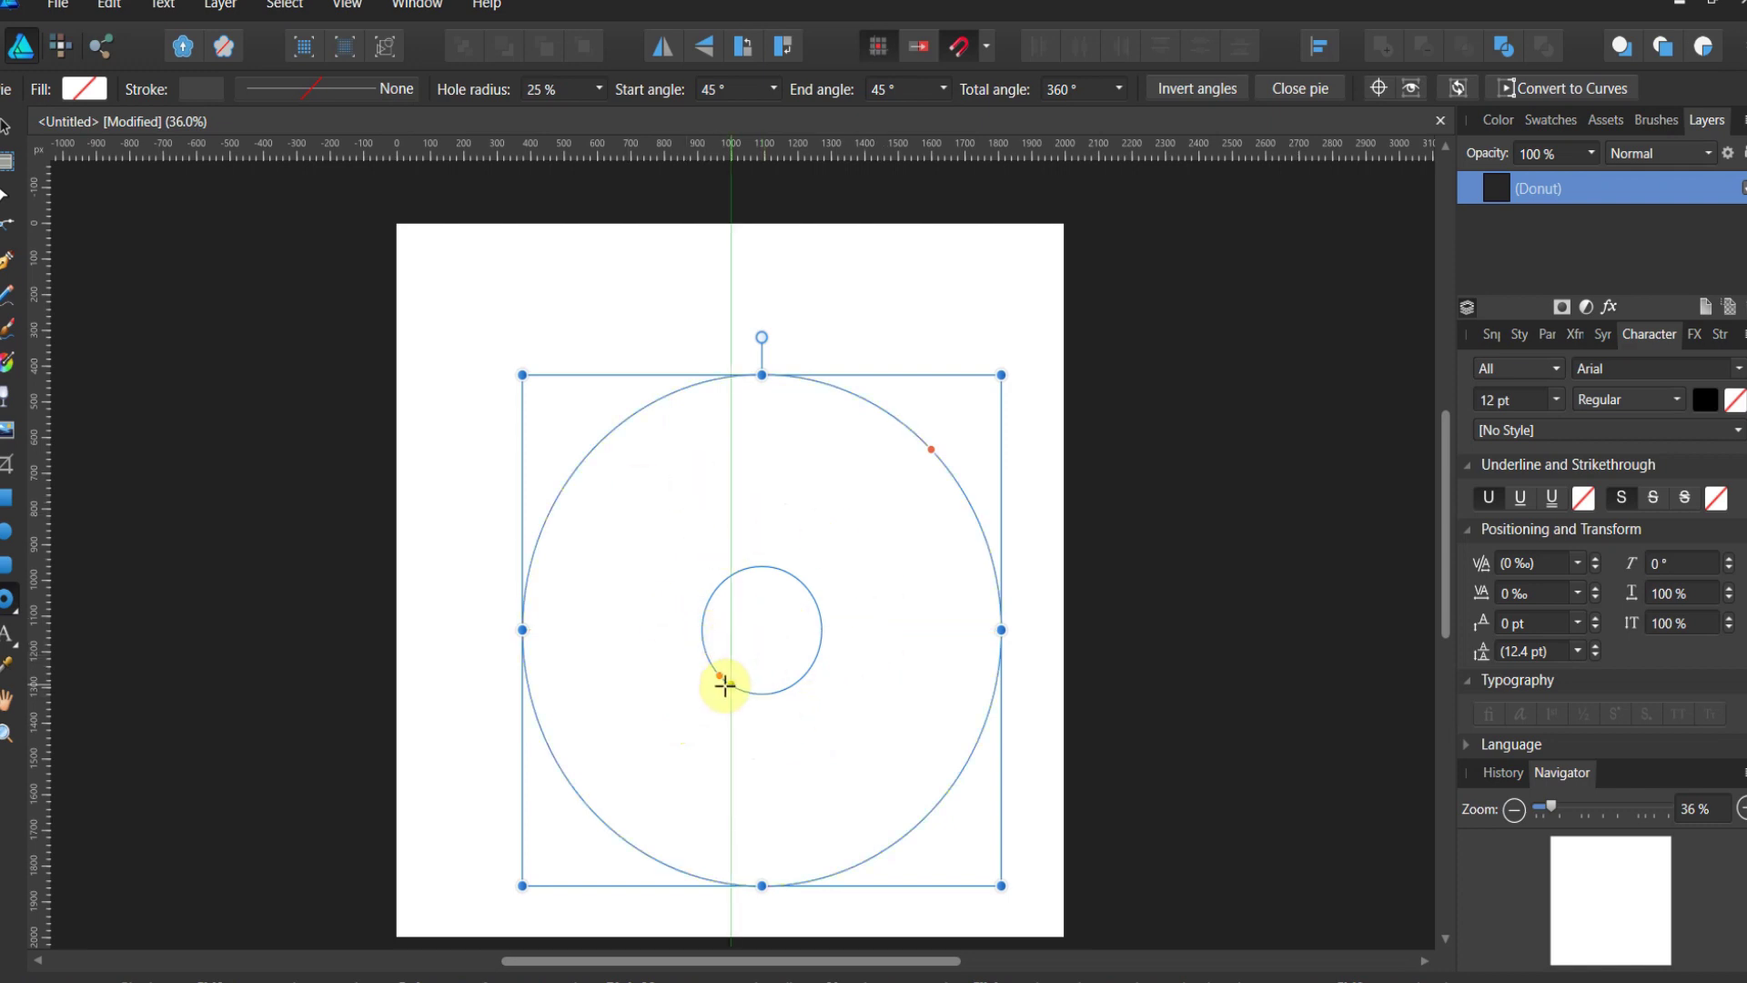
pyautogui.moveTo(717, 667); pyautogui.dragTo(733, 662)
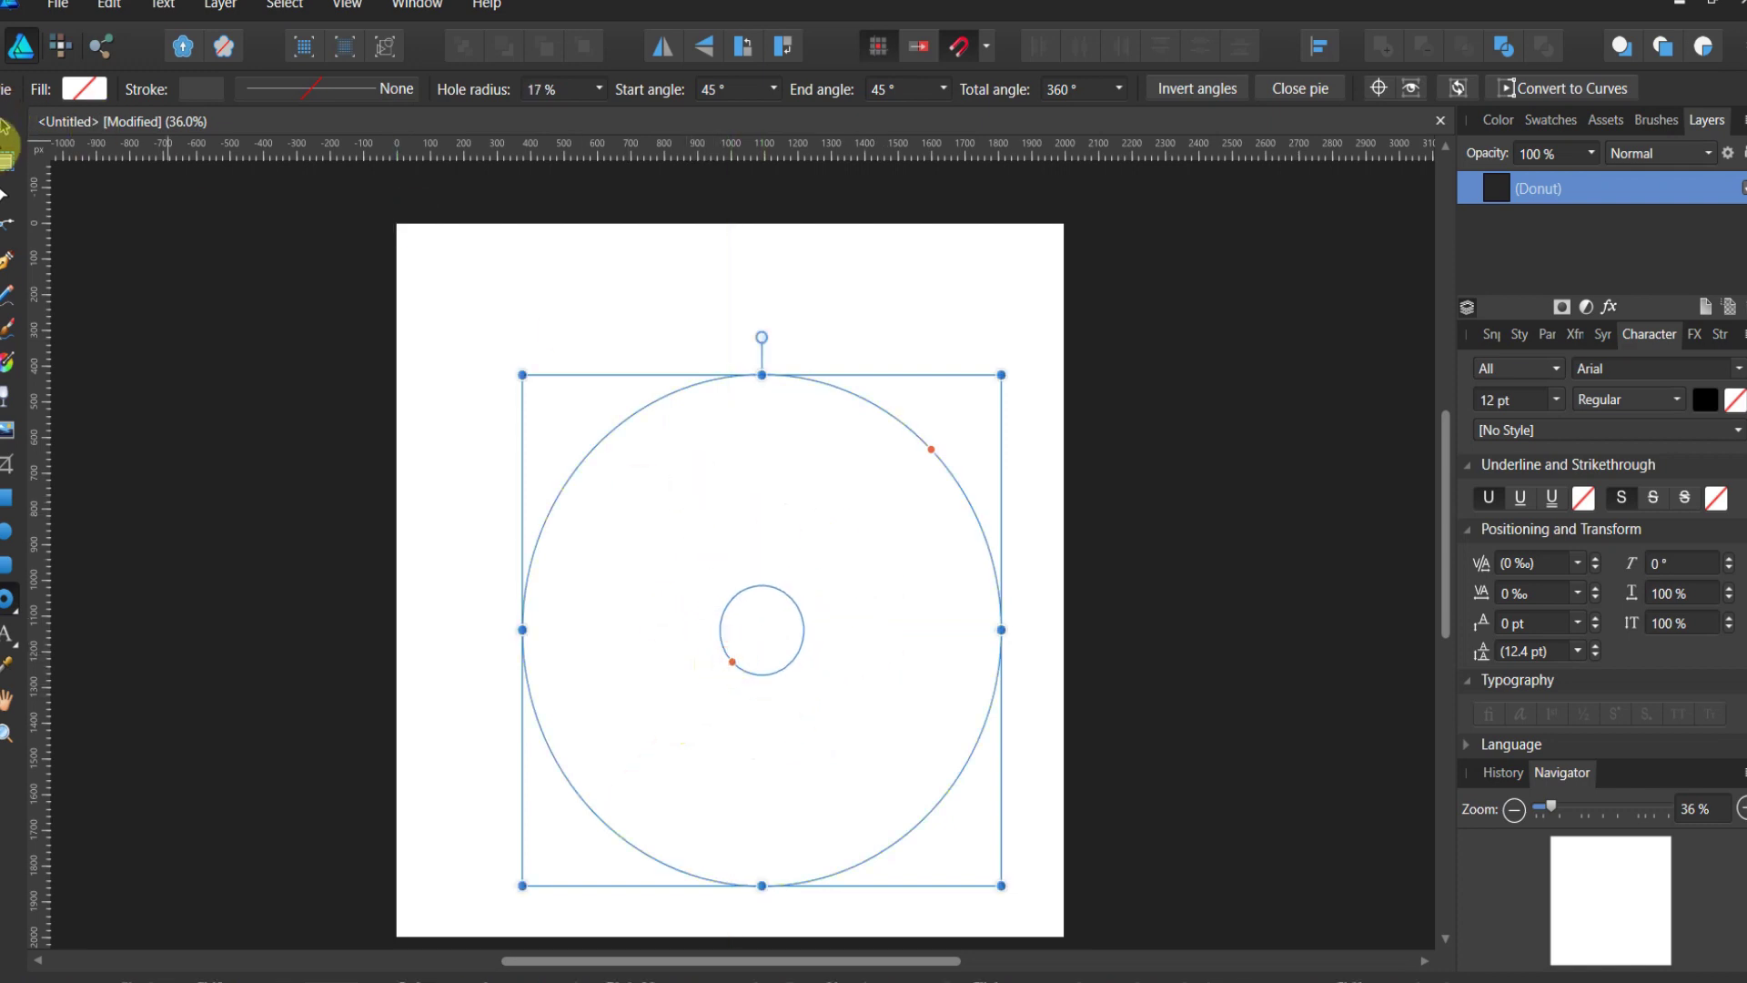
pyautogui.click(13, 143)
pyautogui.moveTo(587, 504); pyautogui.dragTo(589, 479)
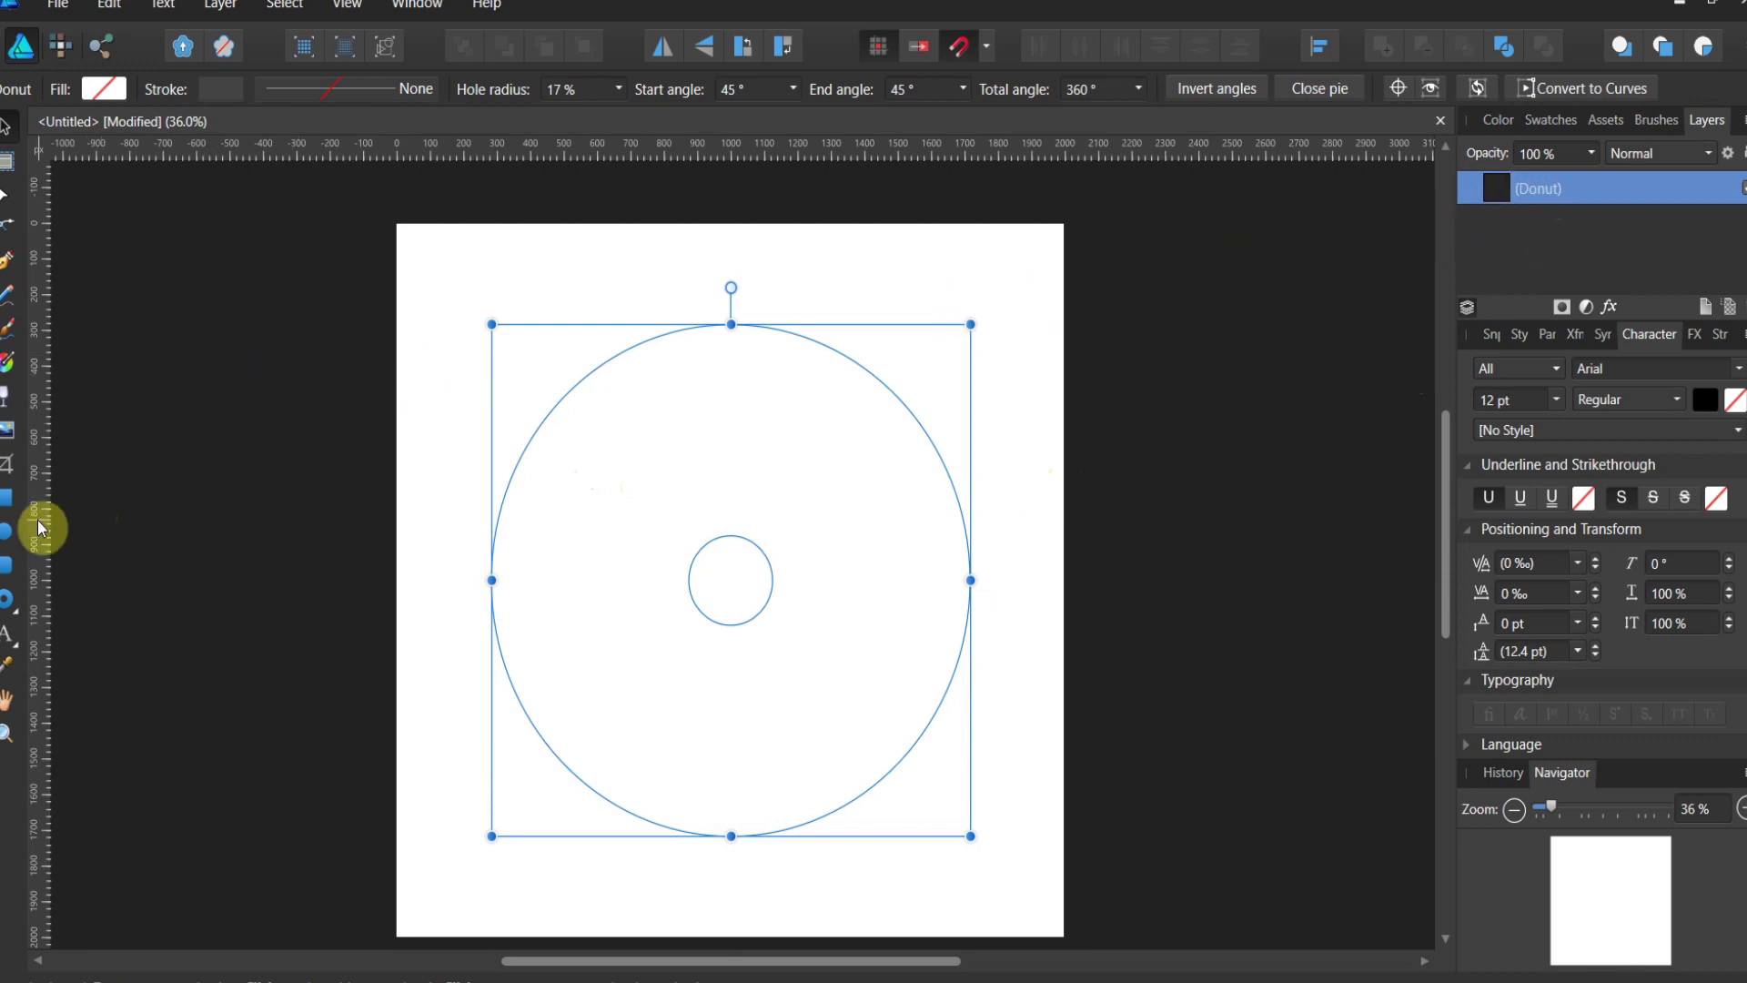
# Place the Rock texture image large over the page.
pyautogui.click(57, 4)
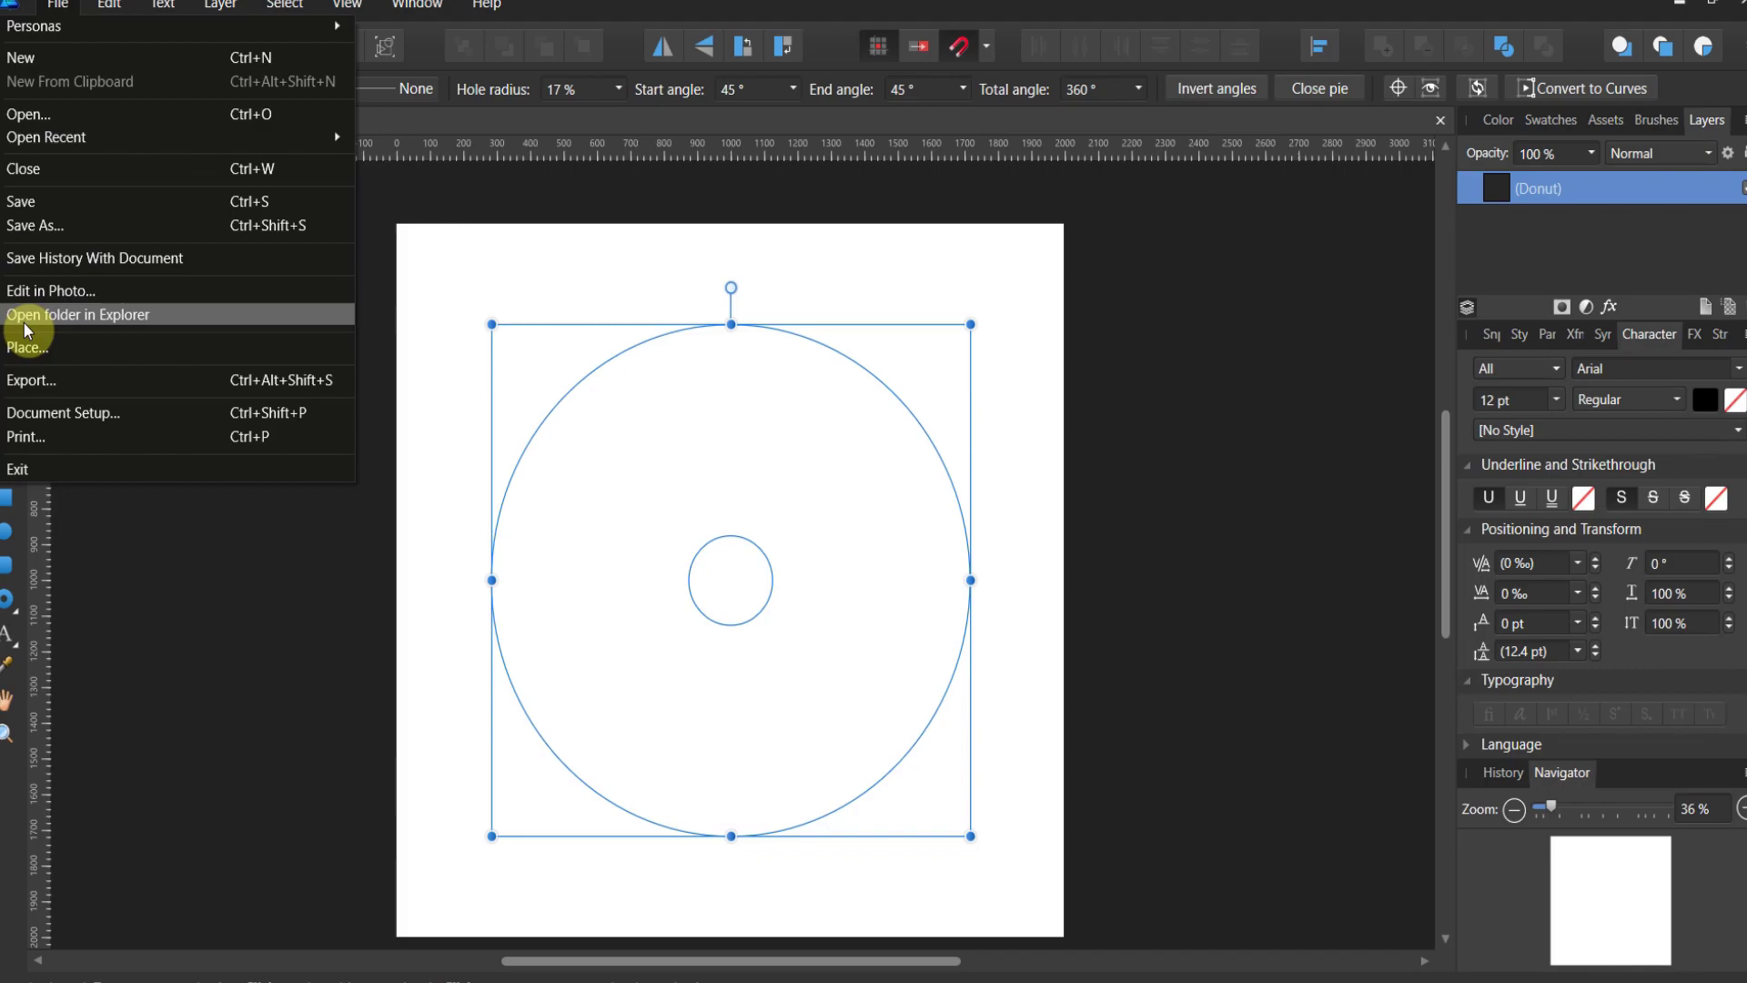
pyautogui.click(29, 353)
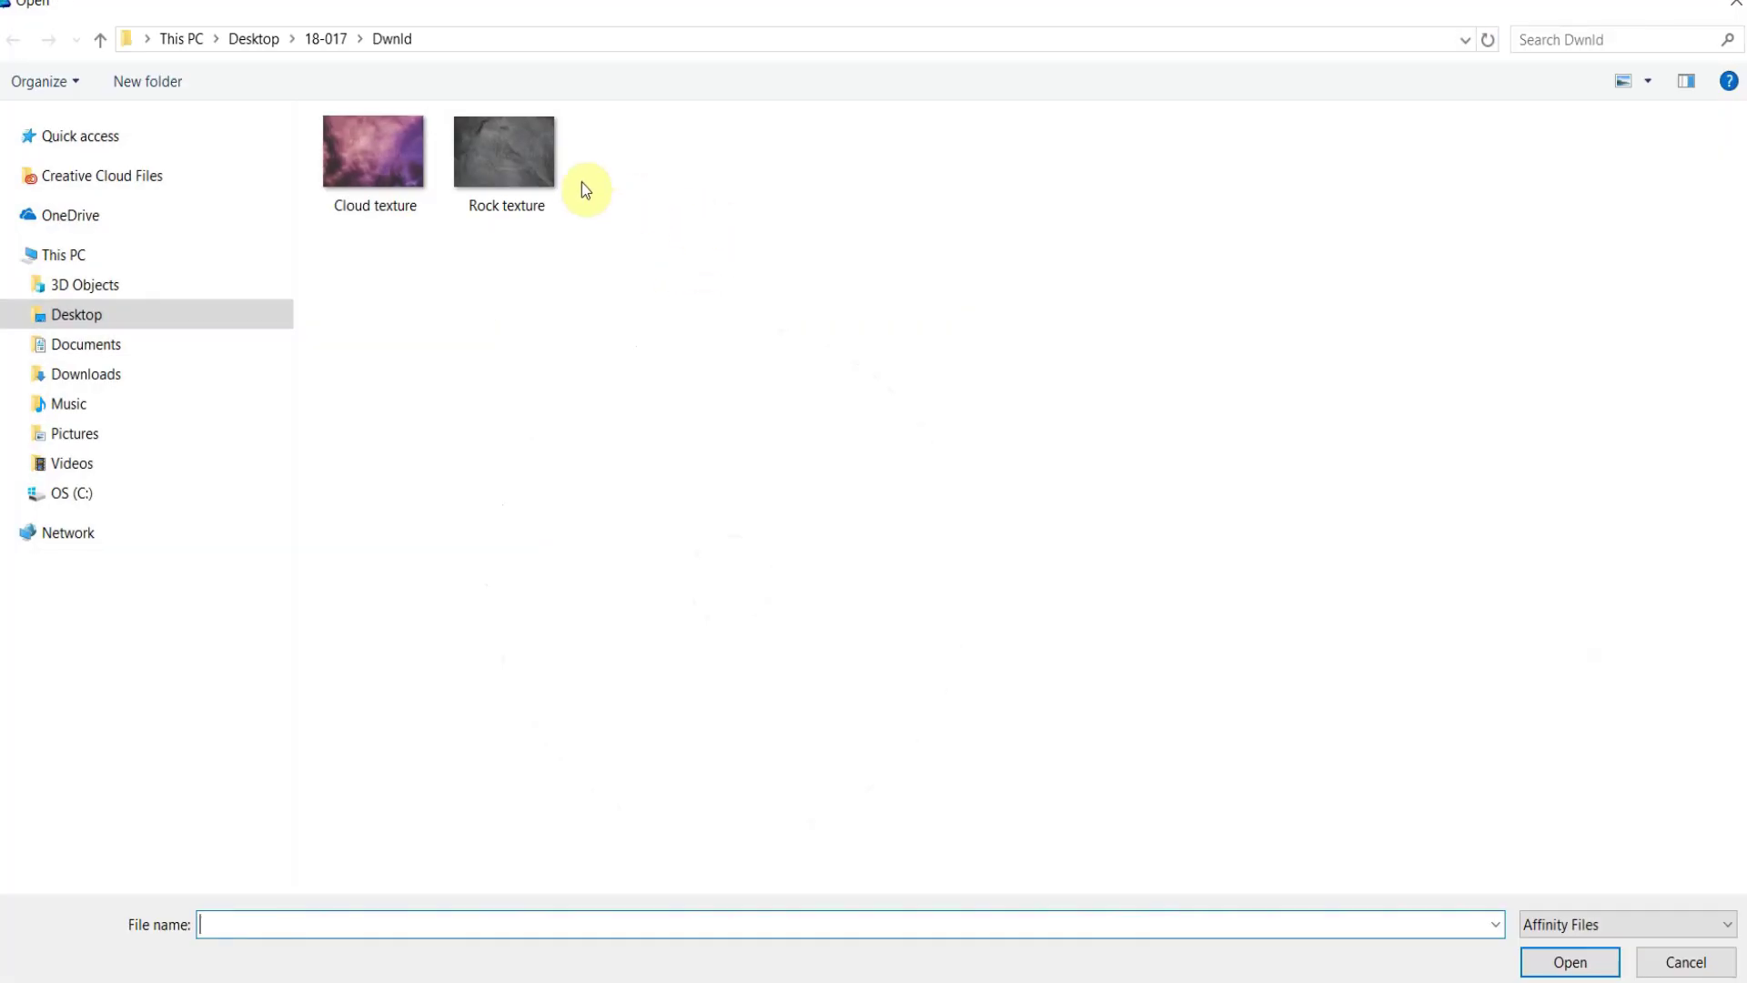
pyautogui.doubleClick(535, 179)
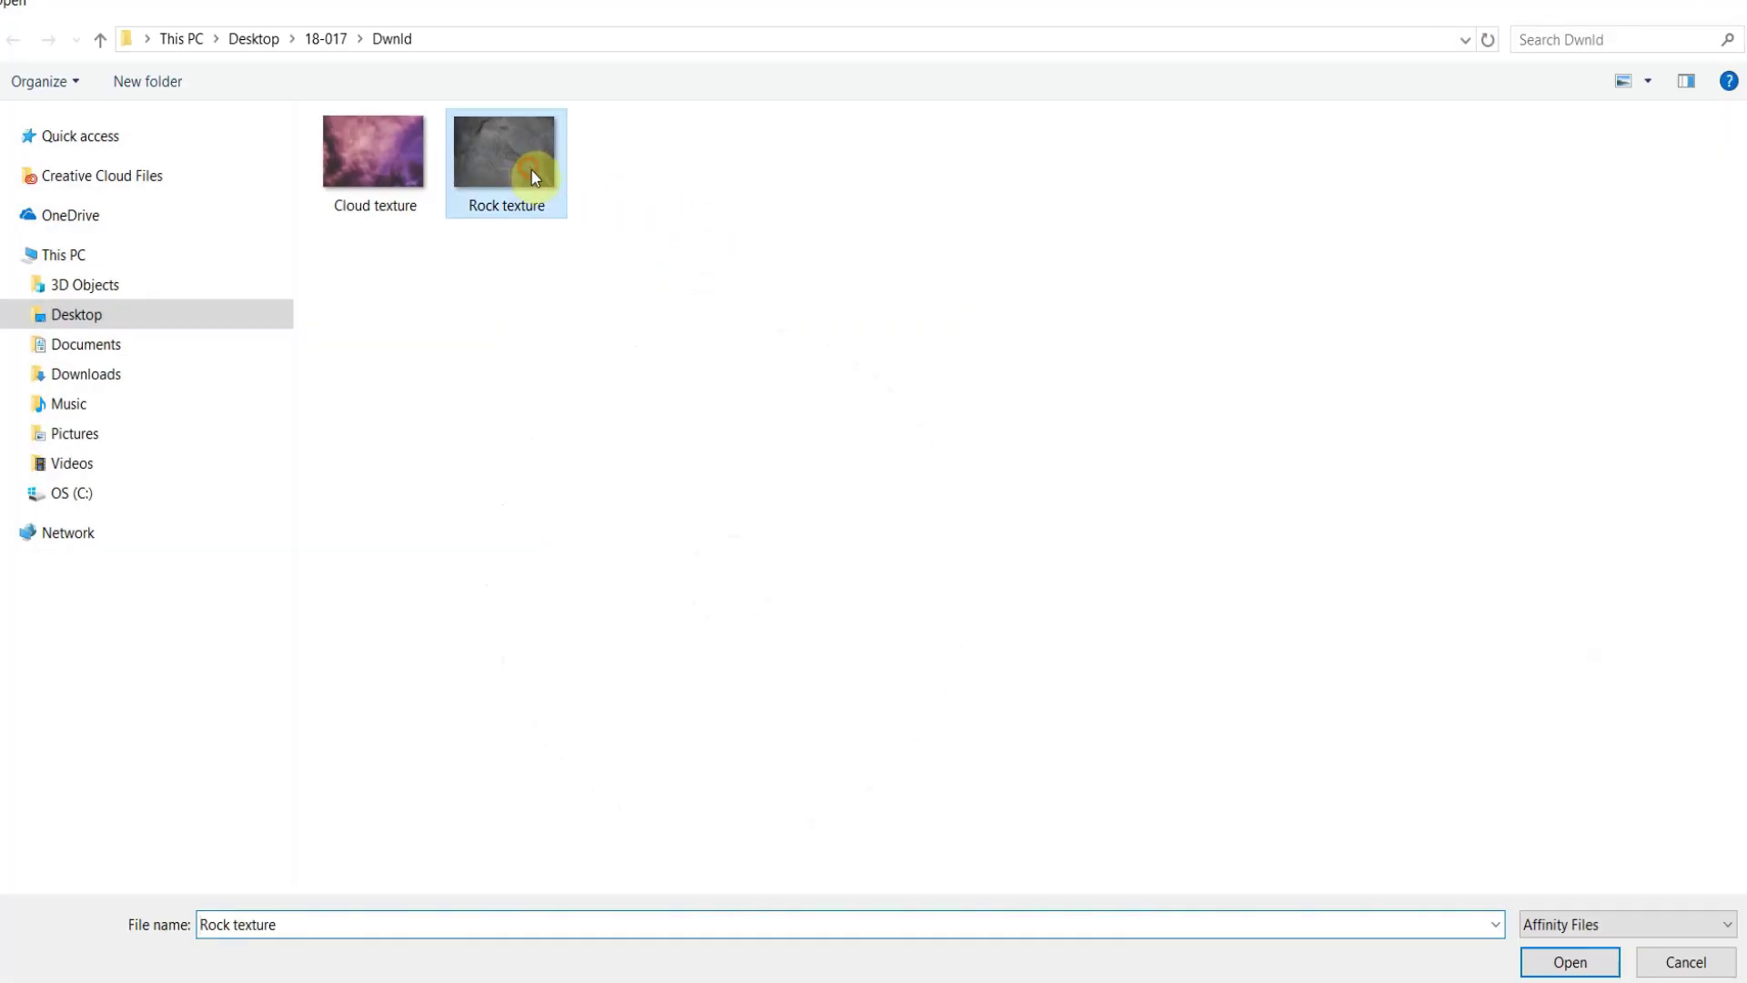
pyautogui.moveTo(435, 243); pyautogui.dragTo(996, 975)
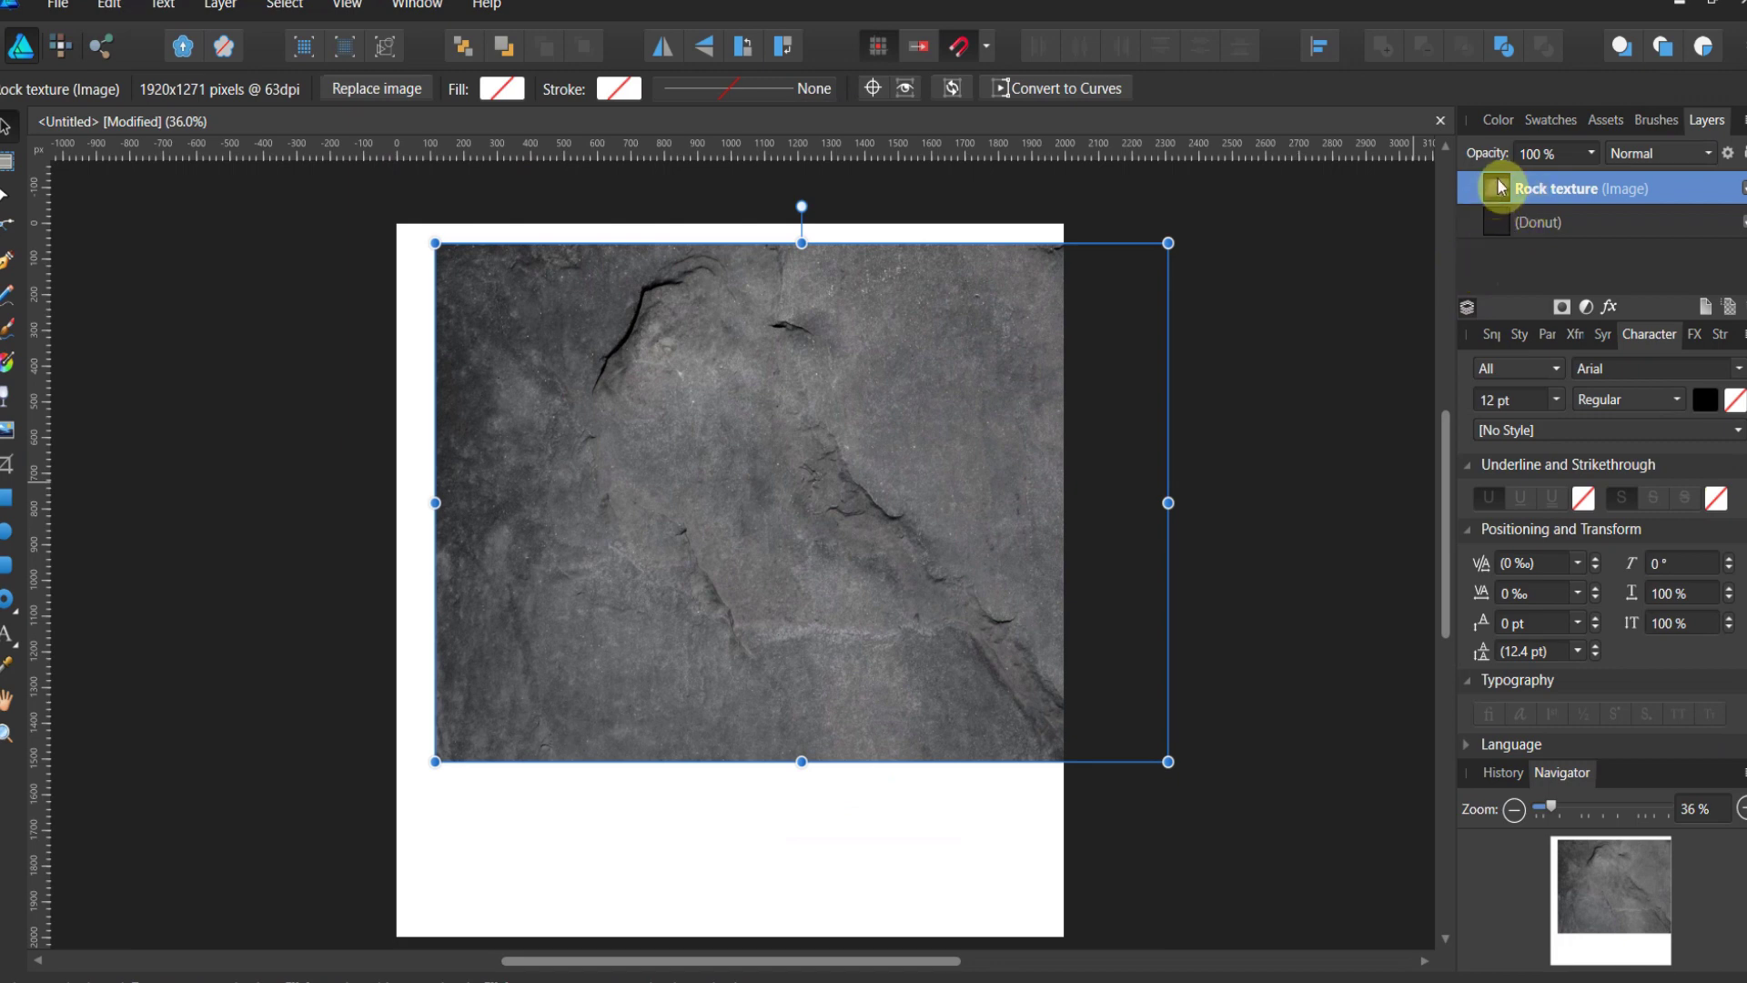
# Clip the Rock texture inside the Donut layer and shift it to cover the donut.
pyautogui.moveTo(1502, 187); pyautogui.dragTo(1529, 238)
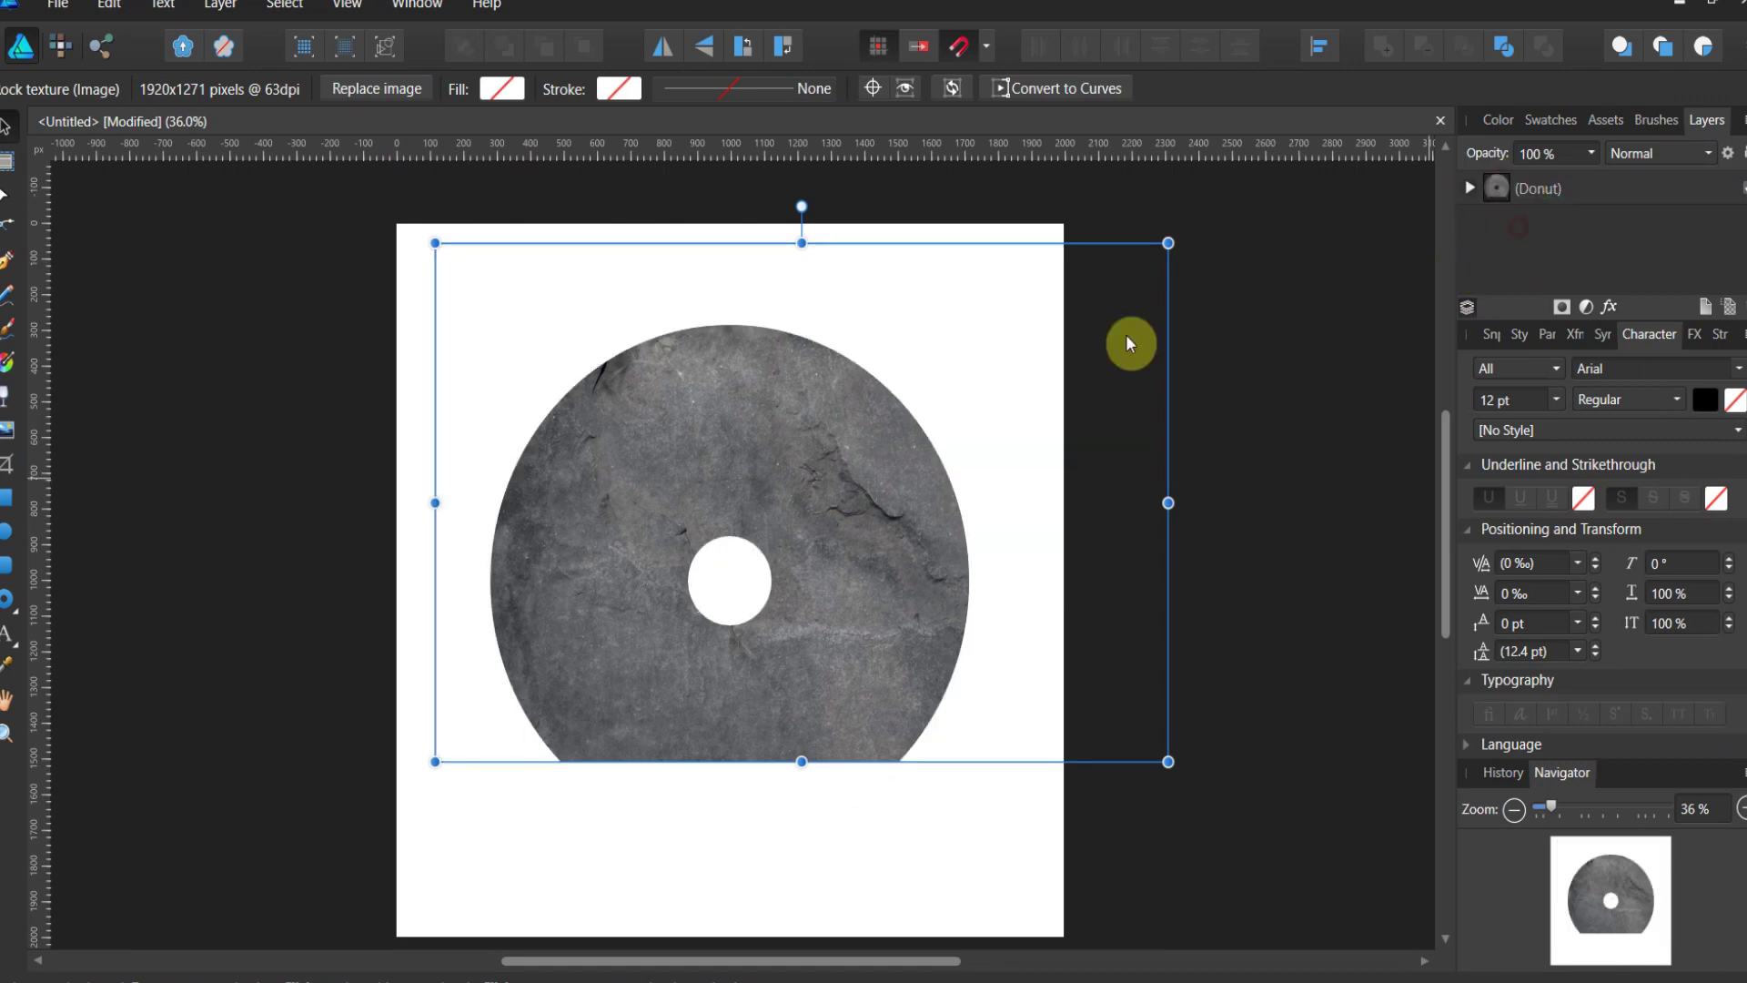
pyautogui.moveTo(817, 446); pyautogui.dragTo(817, 525)
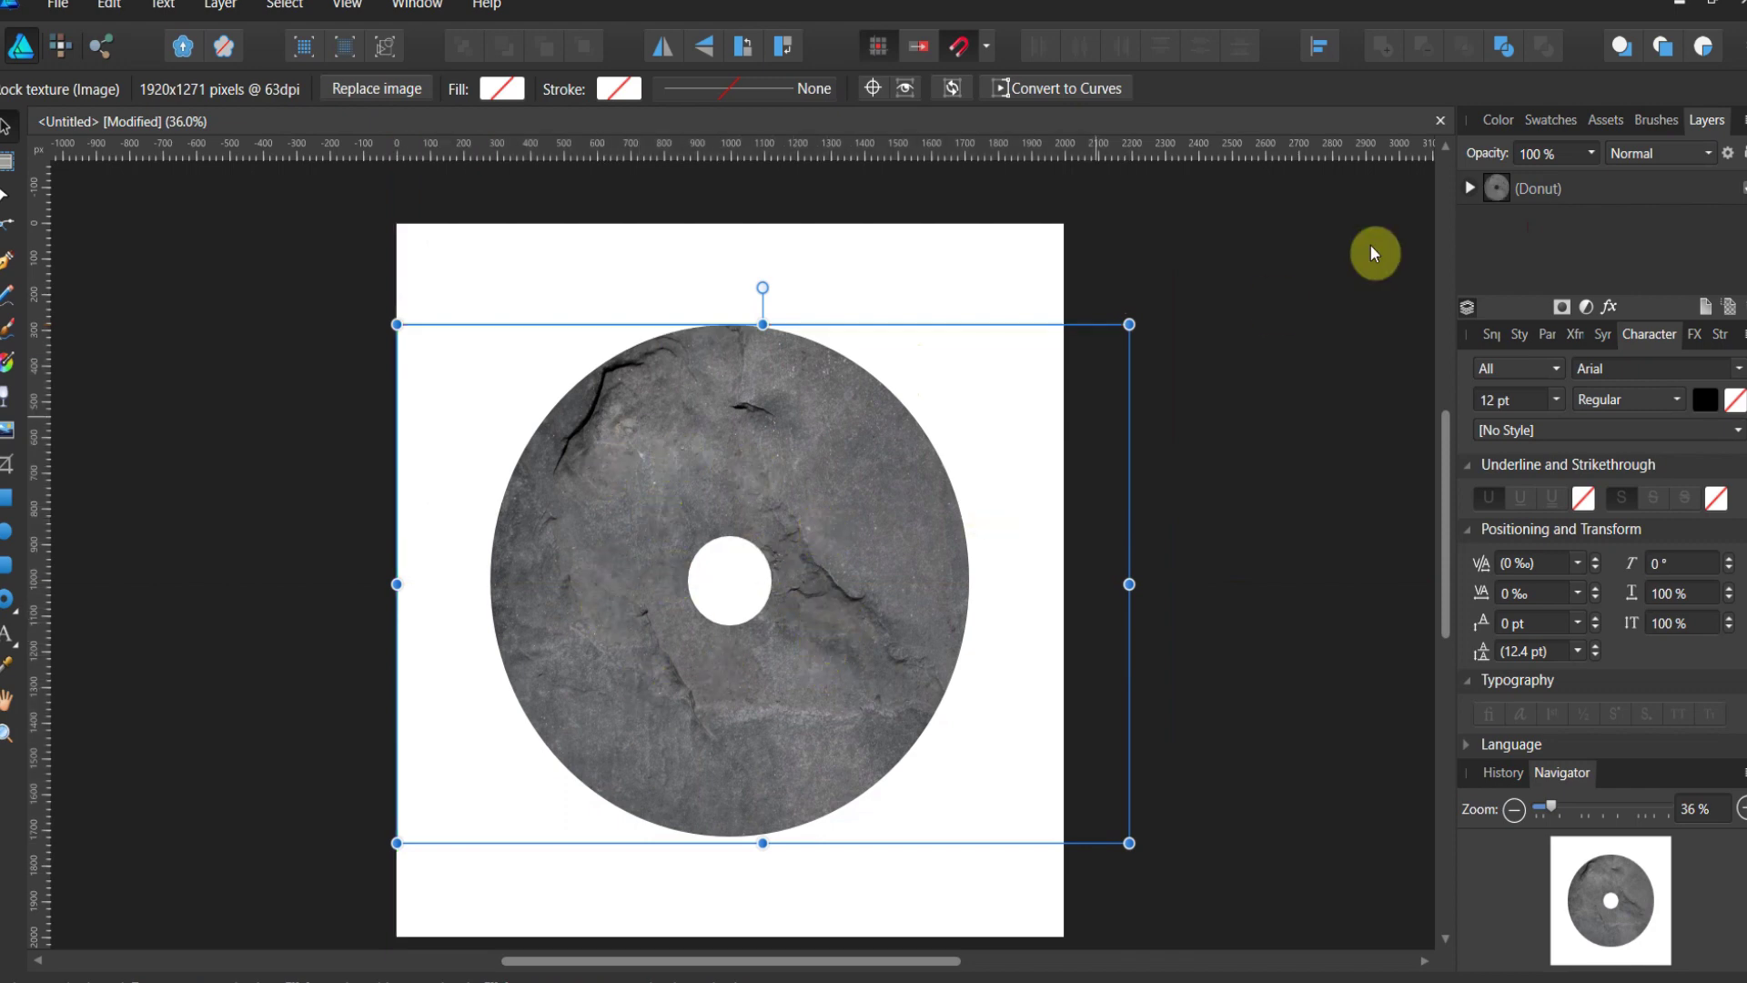
pyautogui.click(1471, 180)
pyautogui.click(1470, 189)
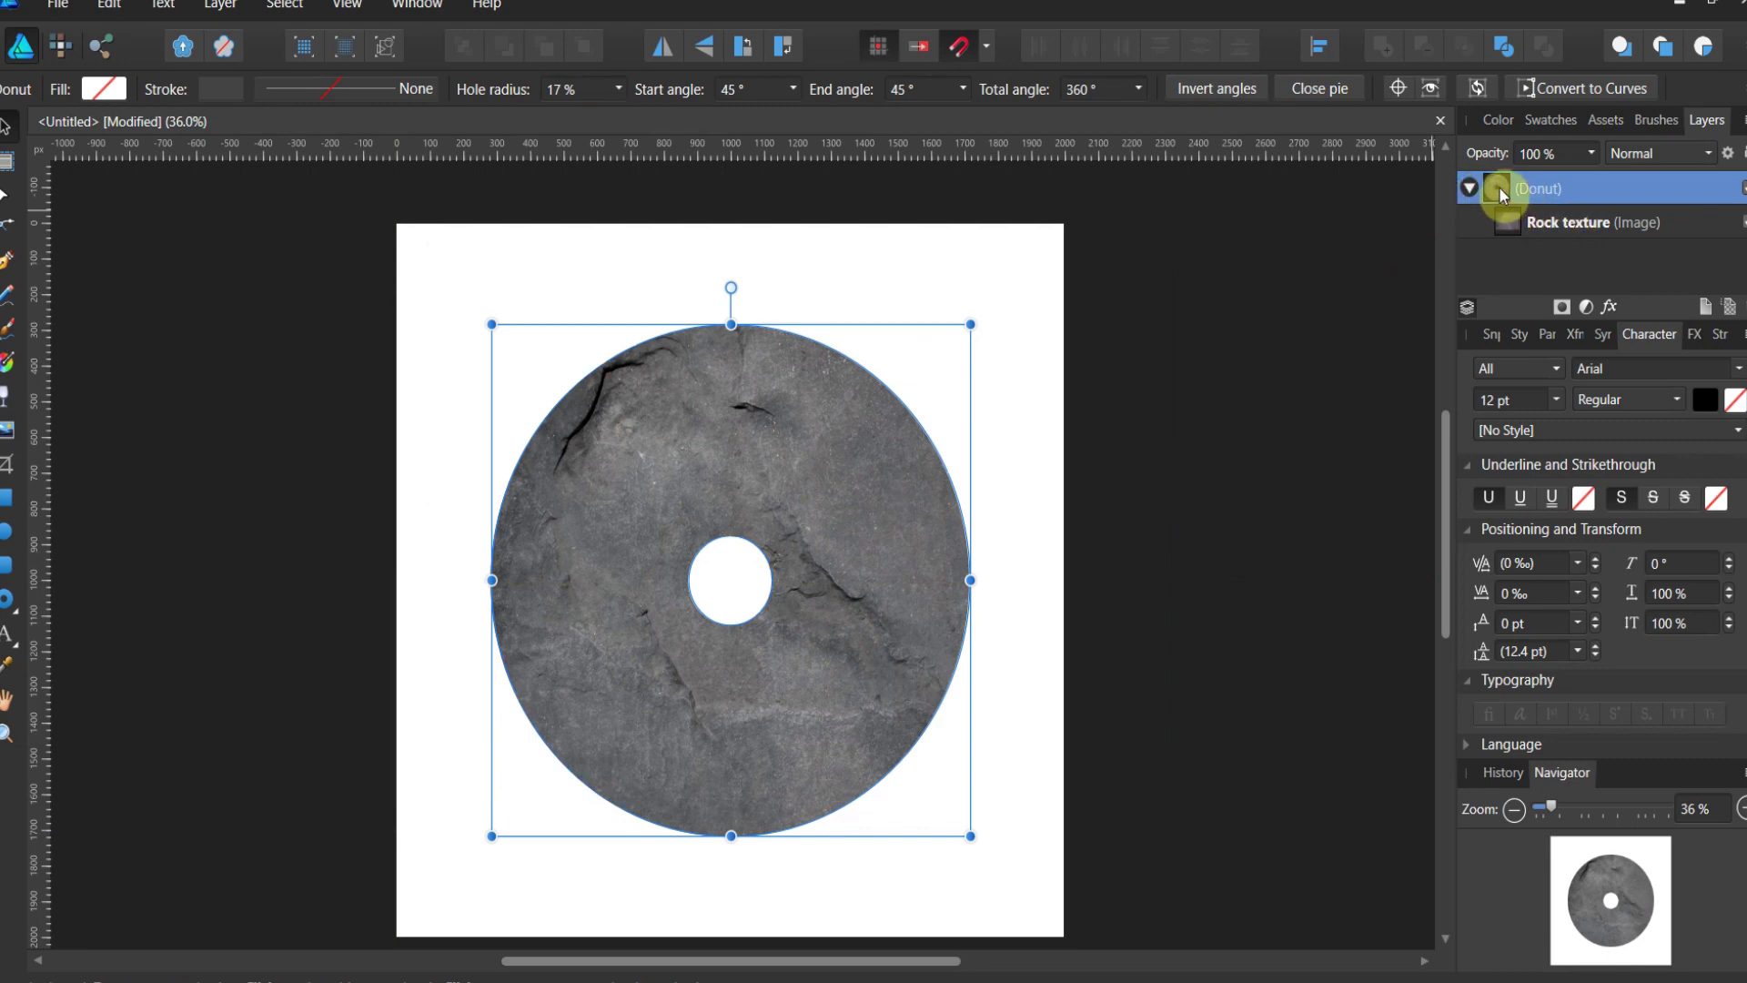
# Add a Pixel layer inside the Donut above Rock texture, then switch to Pixel Persona's Paint Brush.
pyautogui.click(1730, 307)
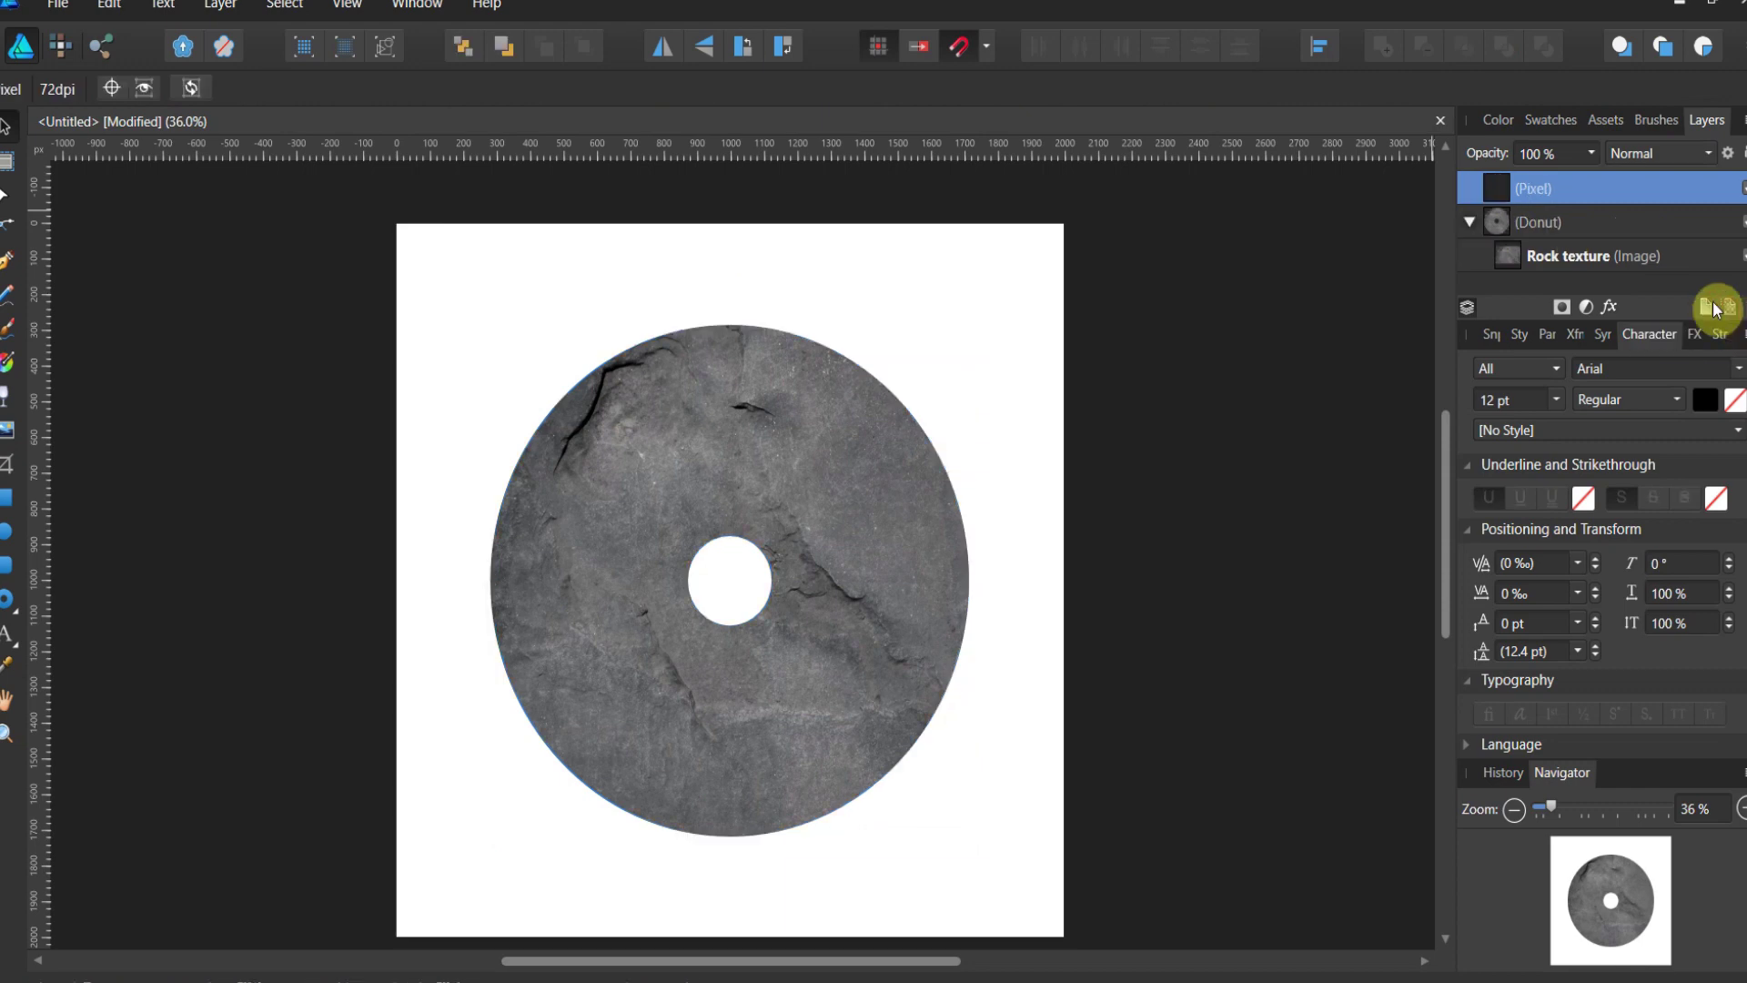
pyautogui.moveTo(1494, 183); pyautogui.dragTo(1514, 237)
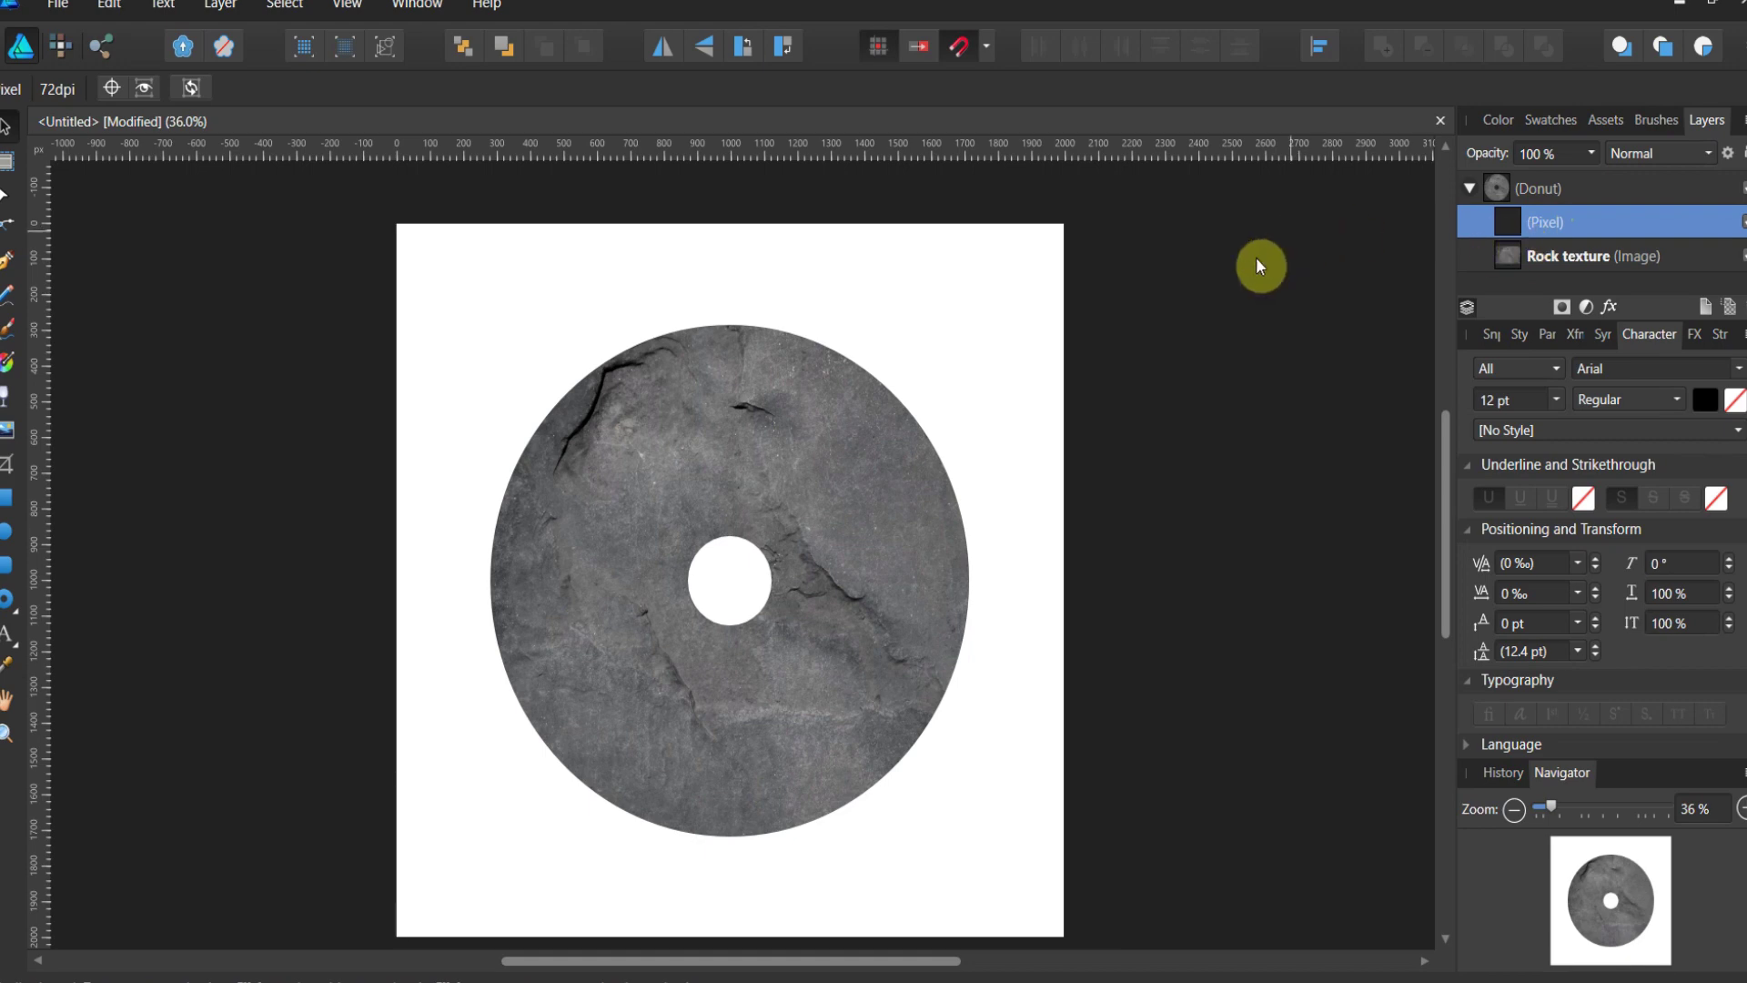
pyautogui.click(54, 50)
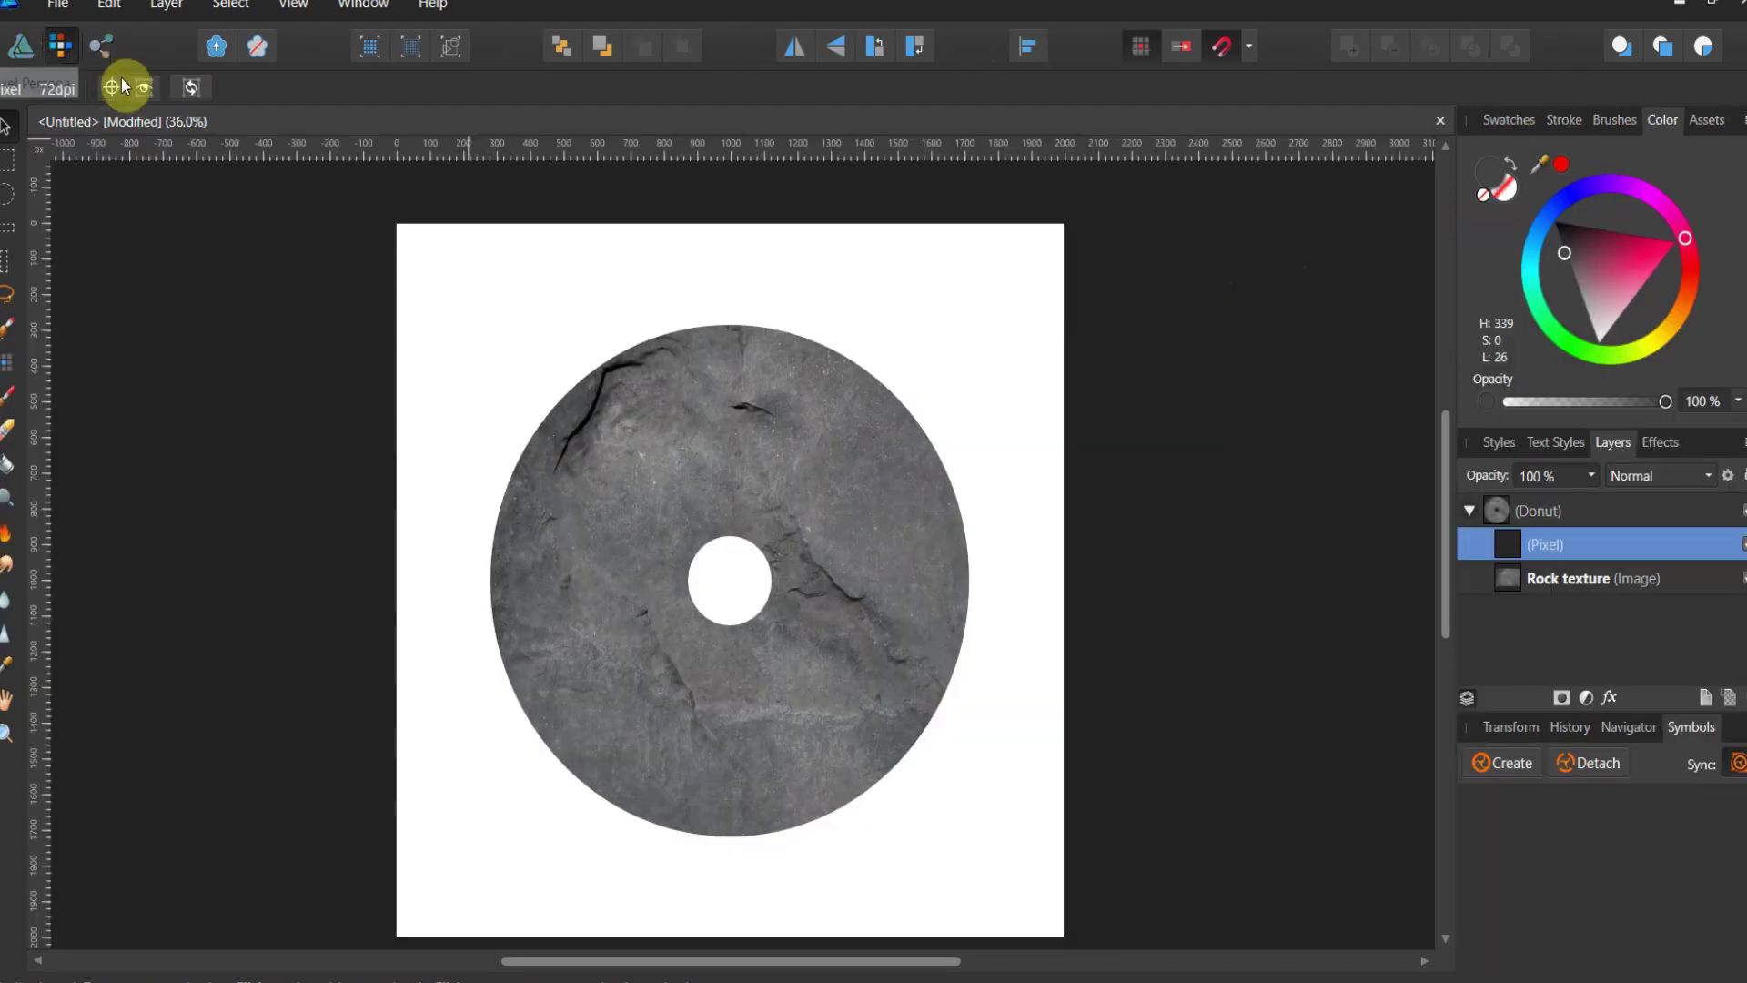
pyautogui.click(7, 407)
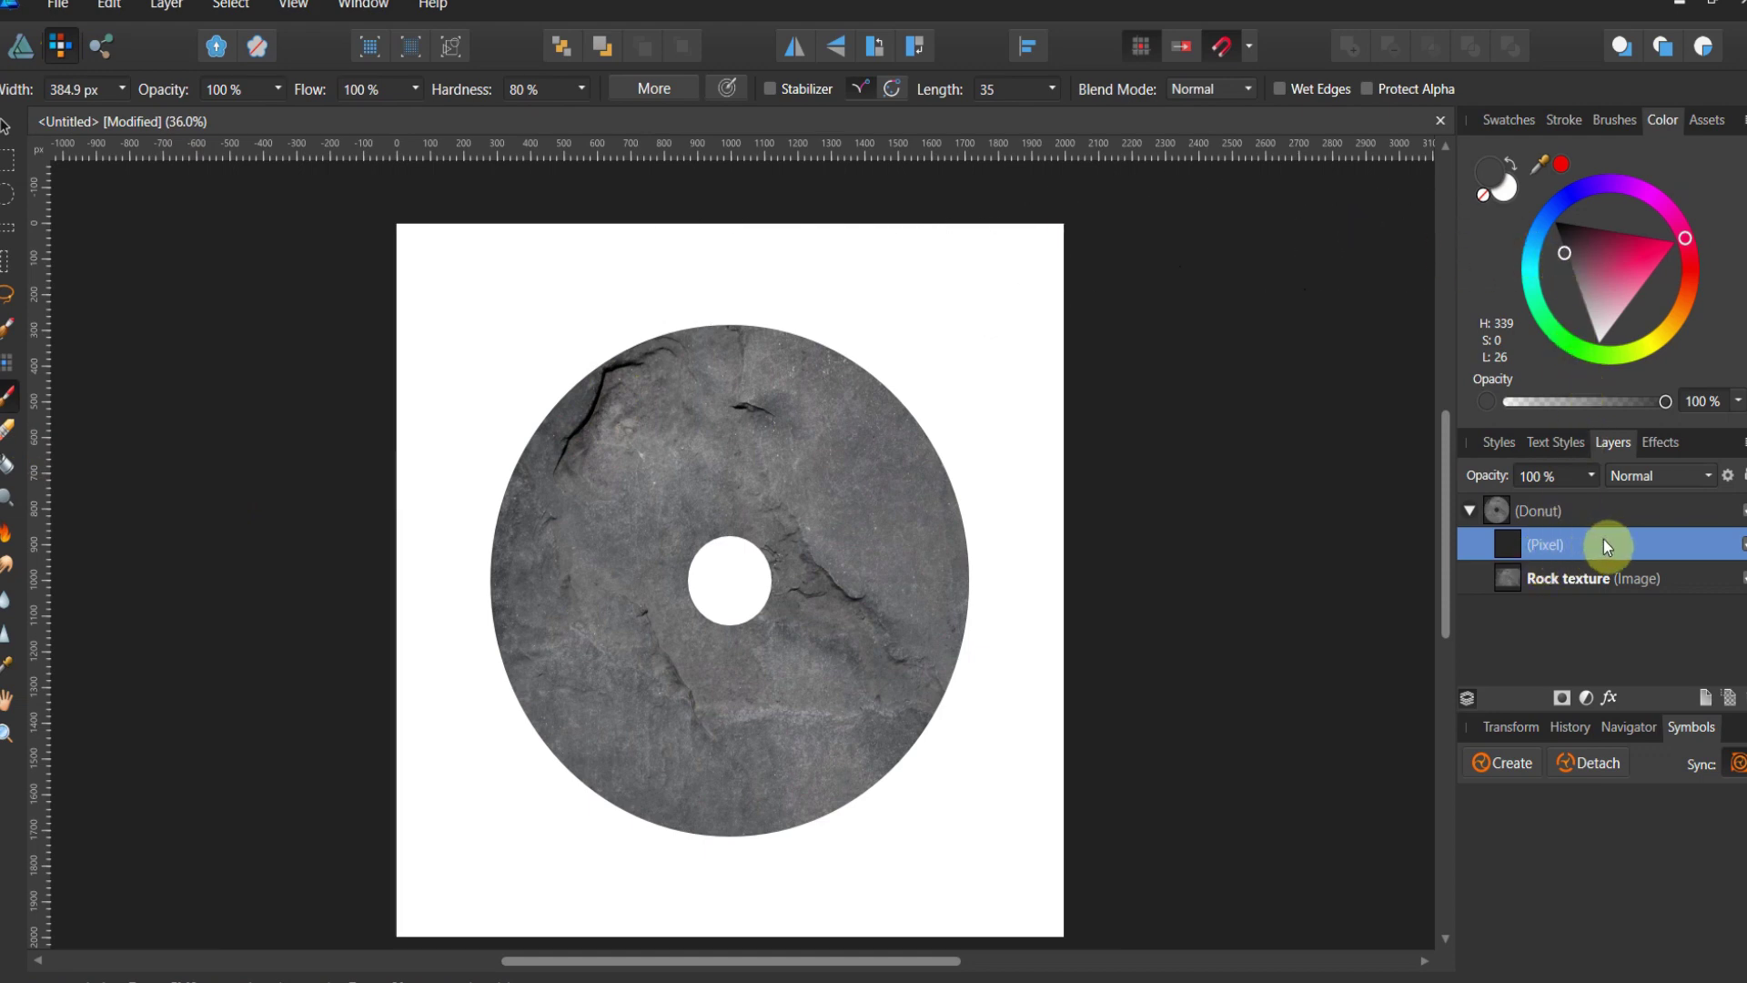
# Set the Pixel layer to Darken and spray the lower-right edge with a 170.2 px spray-paint brush.
pyautogui.click(1706, 479)
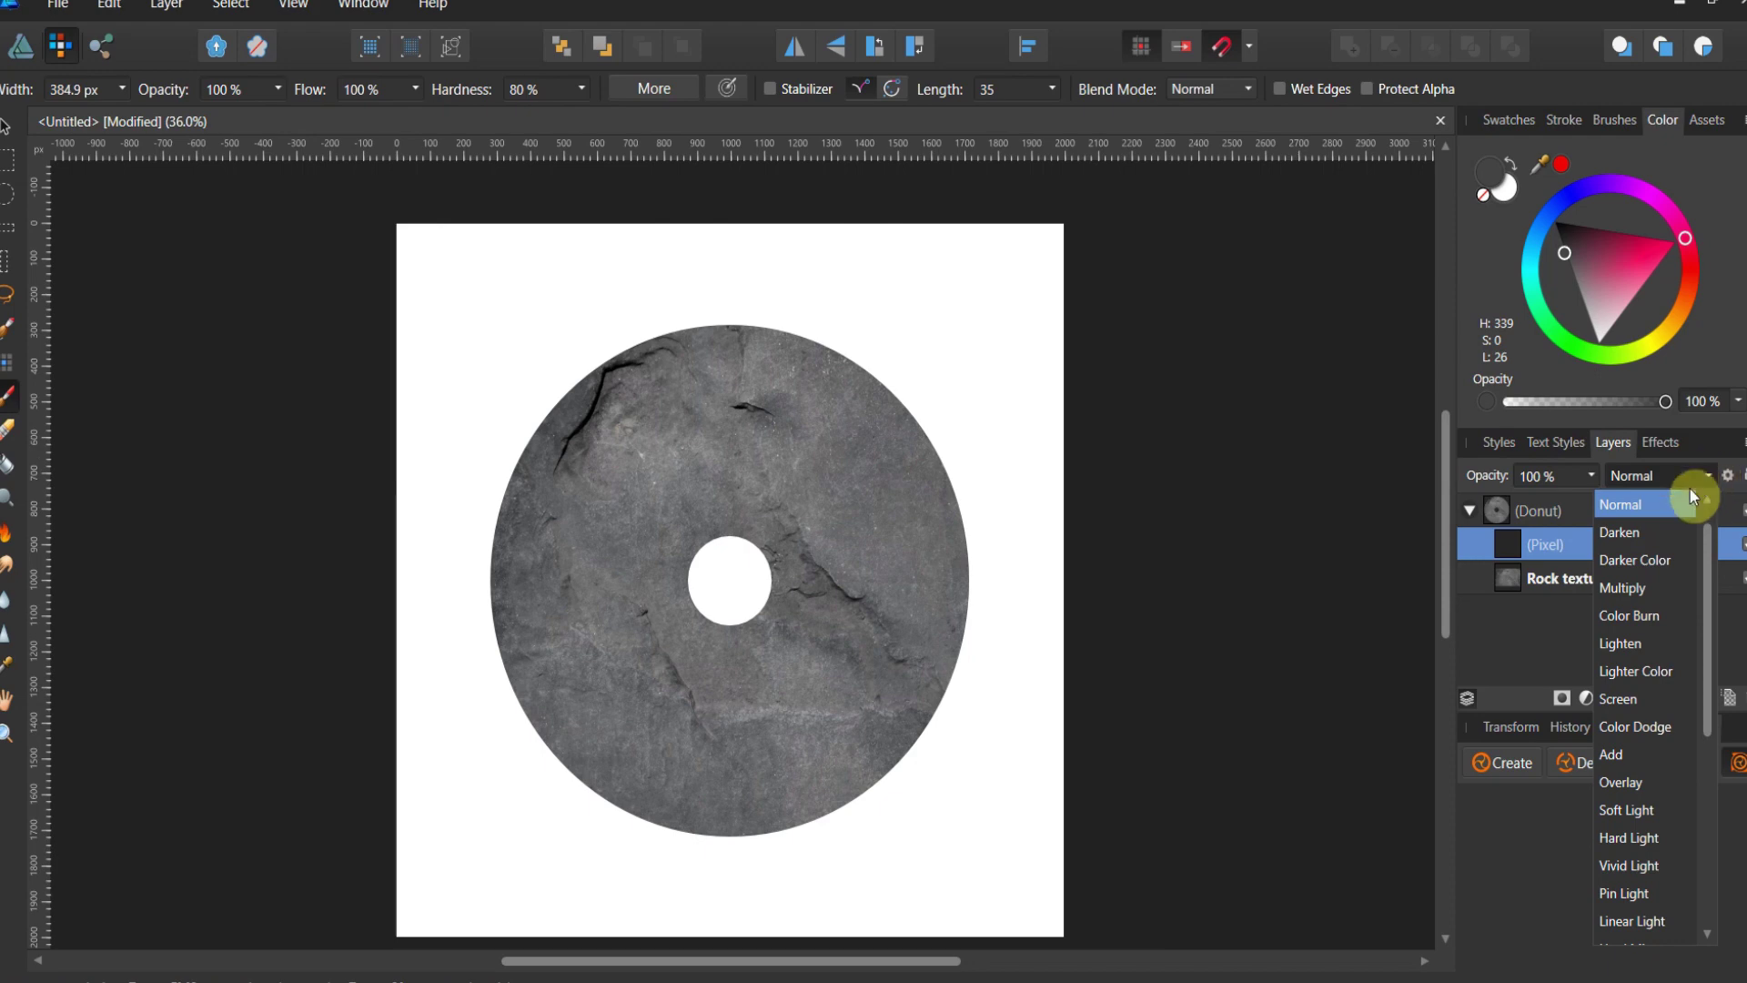
pyautogui.click(1652, 537)
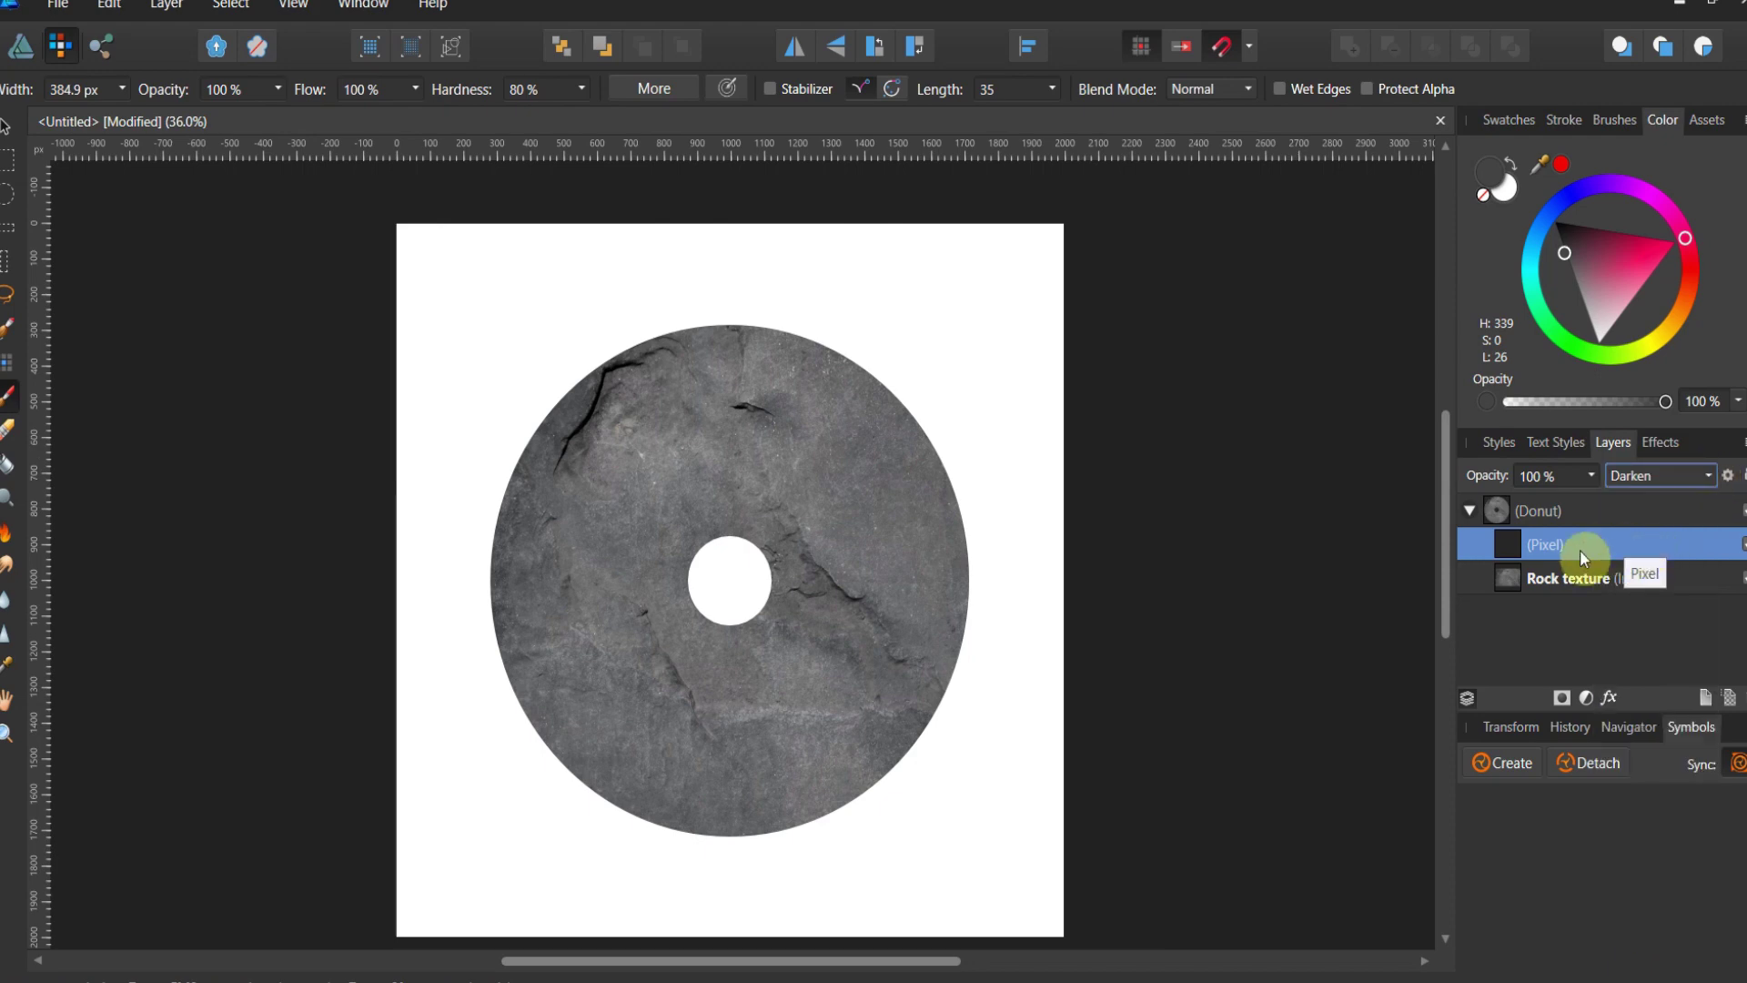
pyautogui.click(1616, 121)
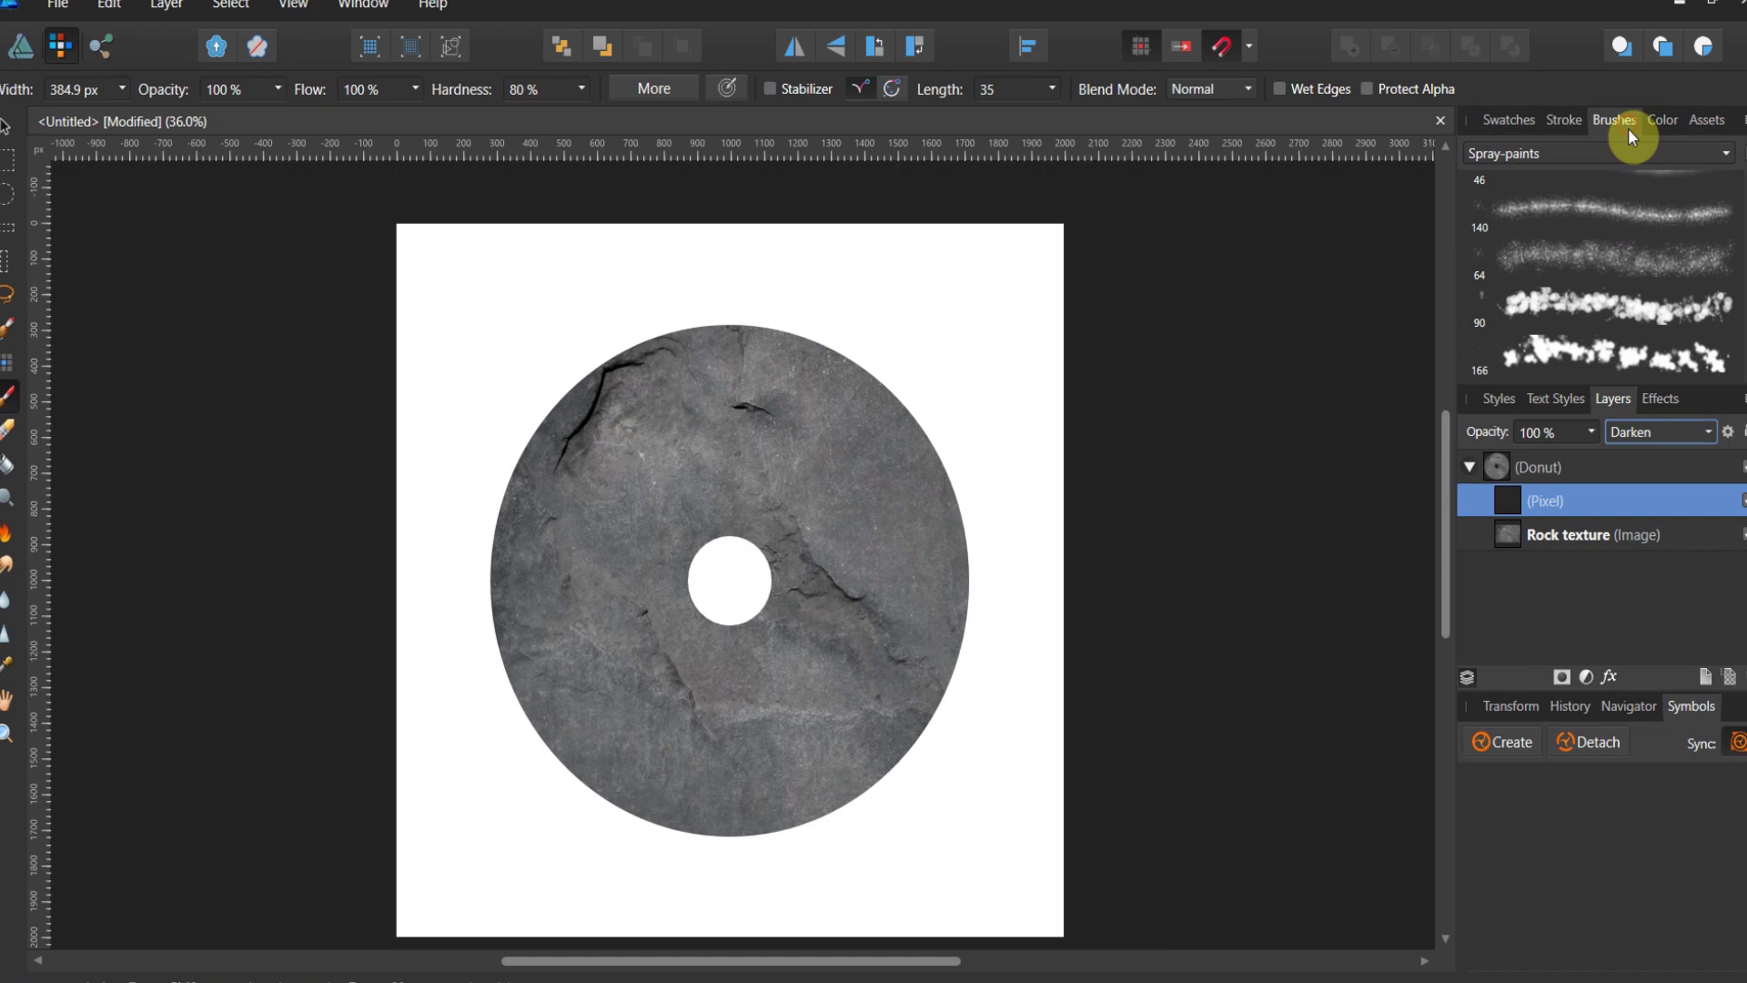
pyautogui.click(1565, 255)
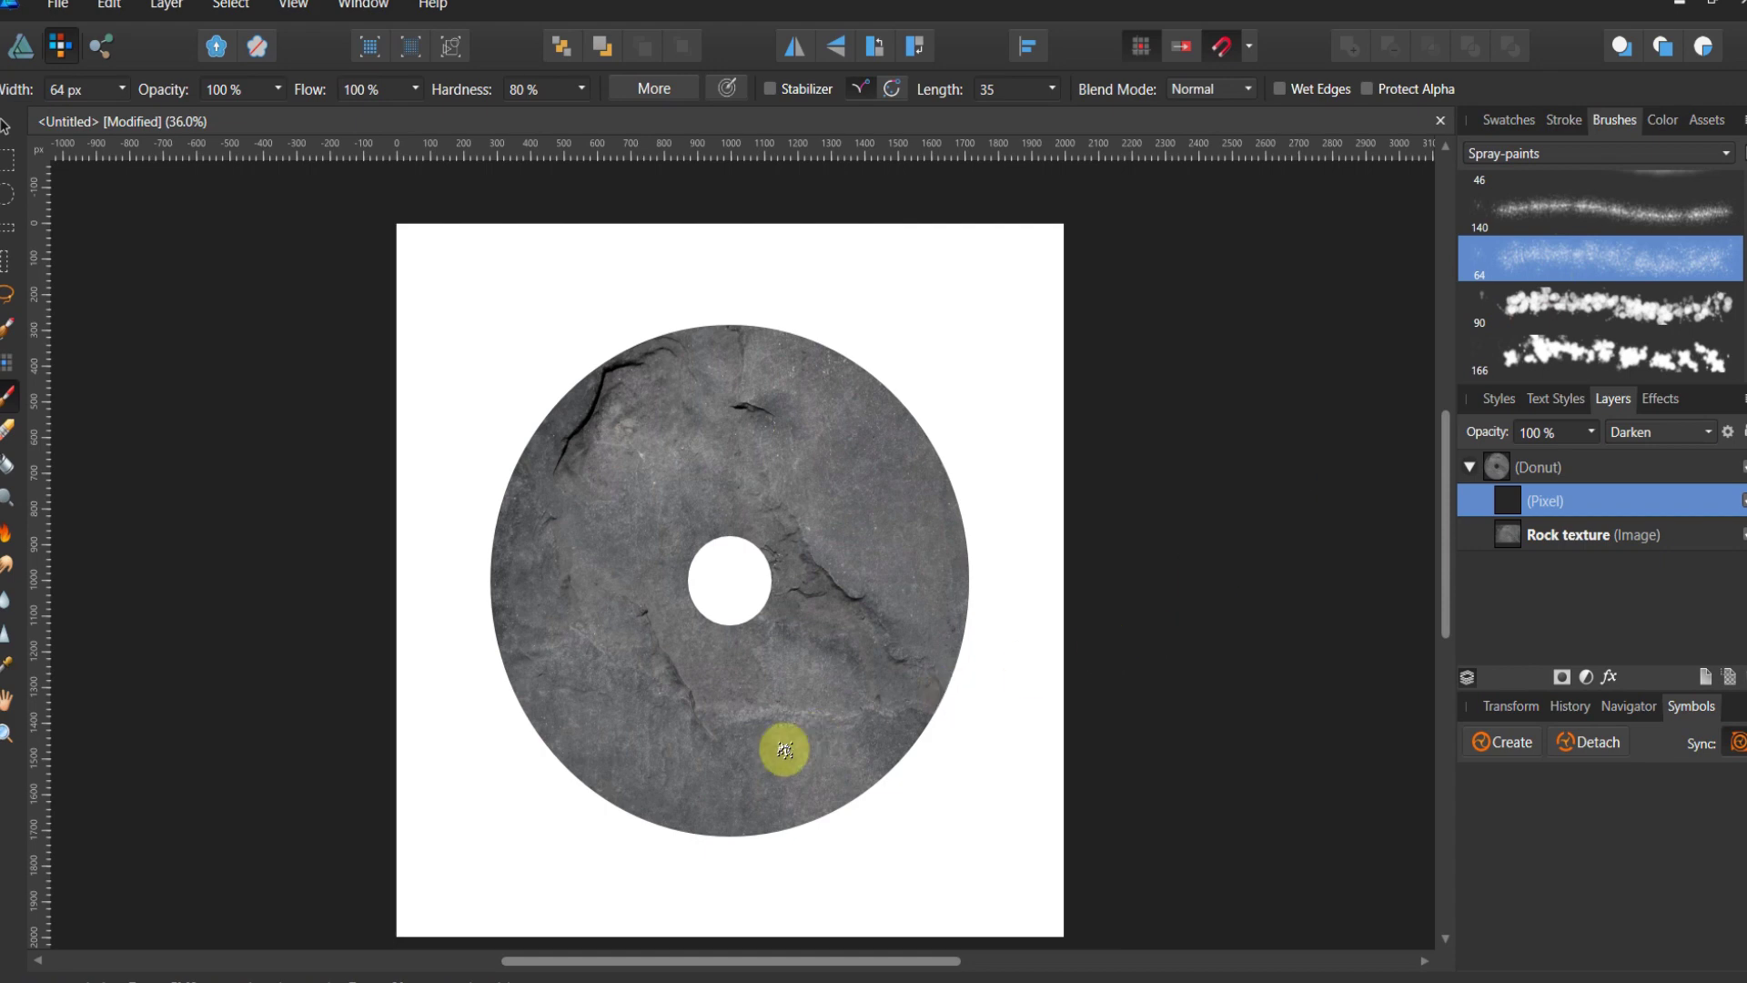
pyautogui.press(']')
pyautogui.press(']')
pyautogui.press(']')
pyautogui.press(']')
pyautogui.press(']')
pyautogui.press(']')
pyautogui.press(']')
pyautogui.press(']')
pyautogui.press(']')
pyautogui.press(']')
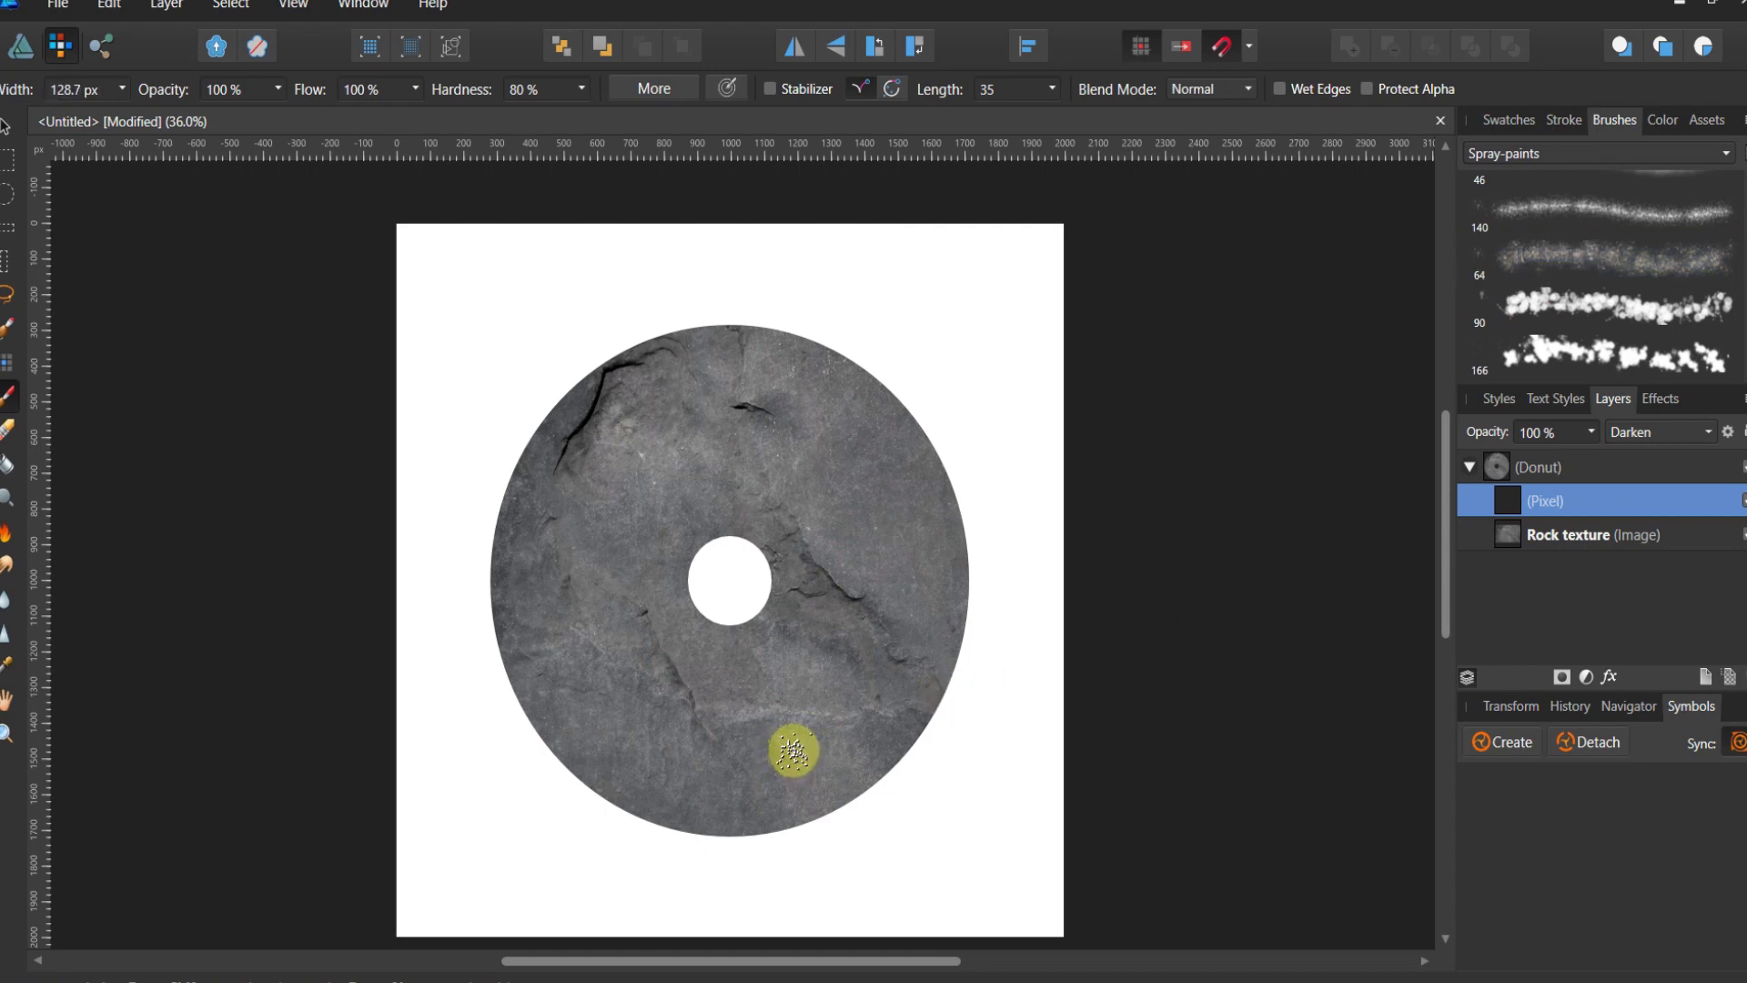
pyautogui.moveTo(901, 753)
pyautogui.mouseDown()
pyautogui.moveTo(882, 734)
pyautogui.moveTo(900, 727)
pyautogui.mouseUp()
pyautogui.moveTo(825, 796)
pyautogui.mouseDown()
pyautogui.moveTo(894, 748)
pyautogui.moveTo(789, 826)
pyautogui.moveTo(881, 780)
pyautogui.moveTo(880, 767)
pyautogui.moveTo(774, 818)
pyautogui.moveTo(853, 752)
pyautogui.moveTo(765, 727)
pyautogui.moveTo(814, 744)
pyautogui.mouseUp()
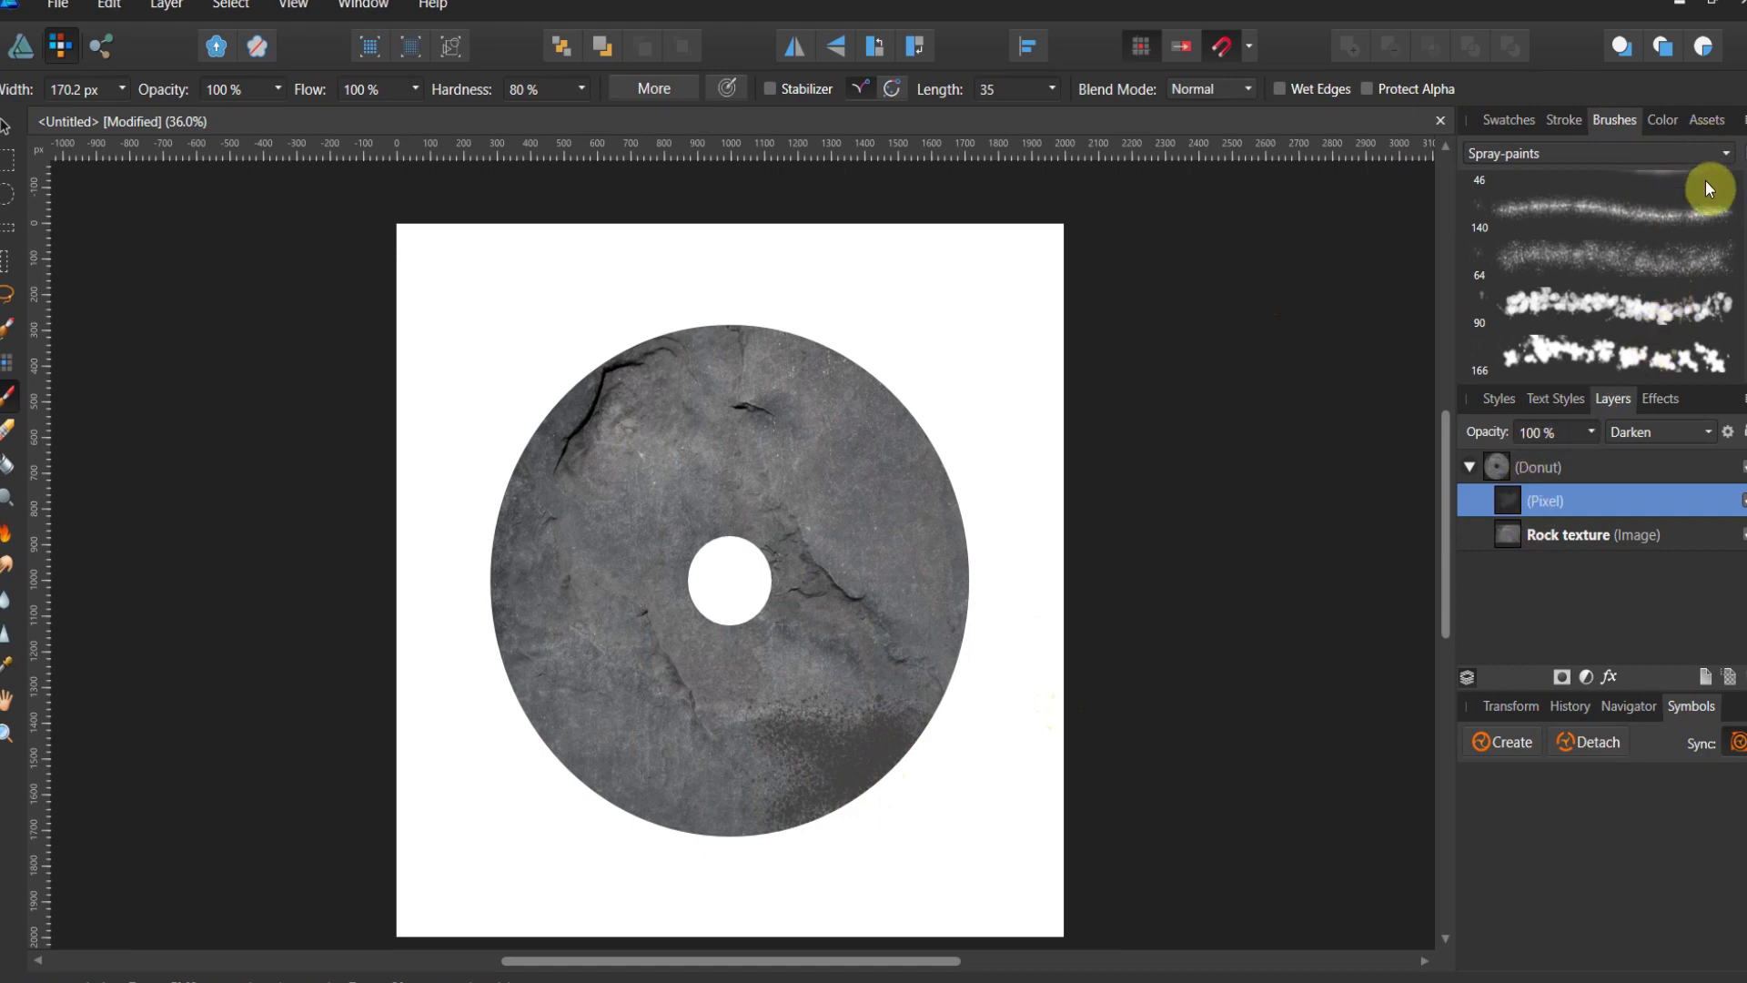
# Turn on Bevel/Emboss for the painted layer with a radius of about 8.5 px.
pyautogui.click(1656, 401)
pyautogui.click(1494, 492)
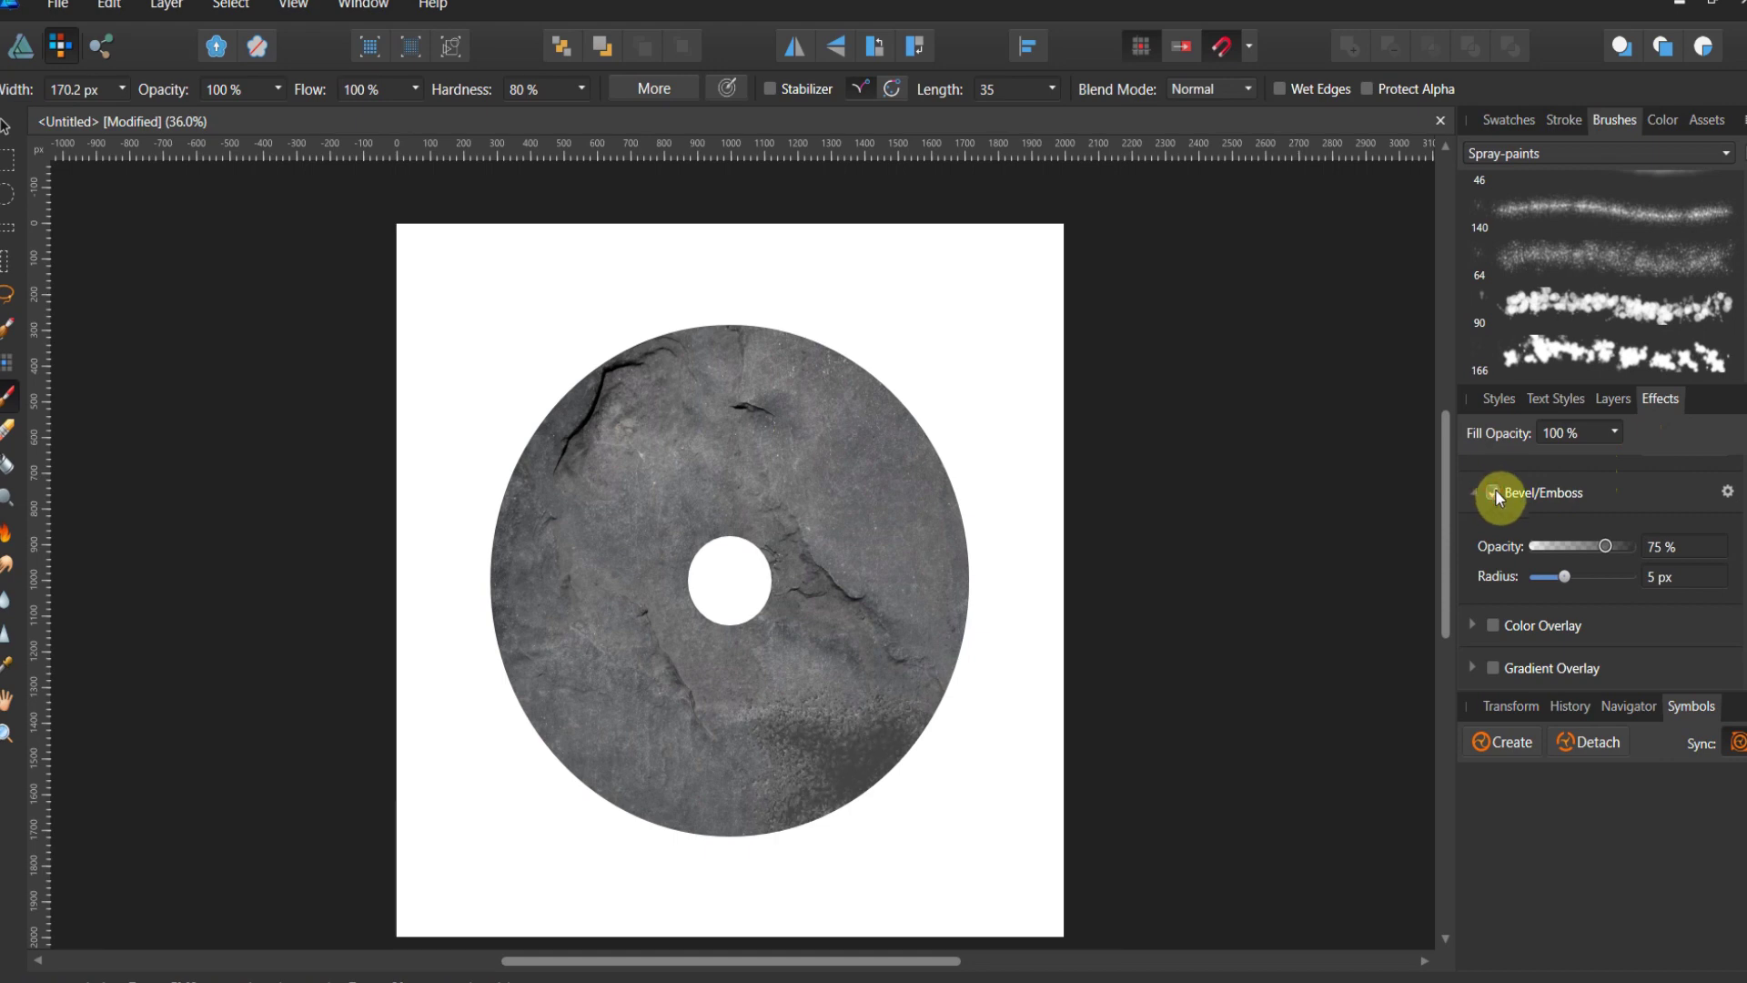
pyautogui.moveTo(1565, 577)
pyautogui.mouseDown()
pyautogui.moveTo(1591, 577)
pyautogui.moveTo(1574, 577)
pyautogui.mouseUp()
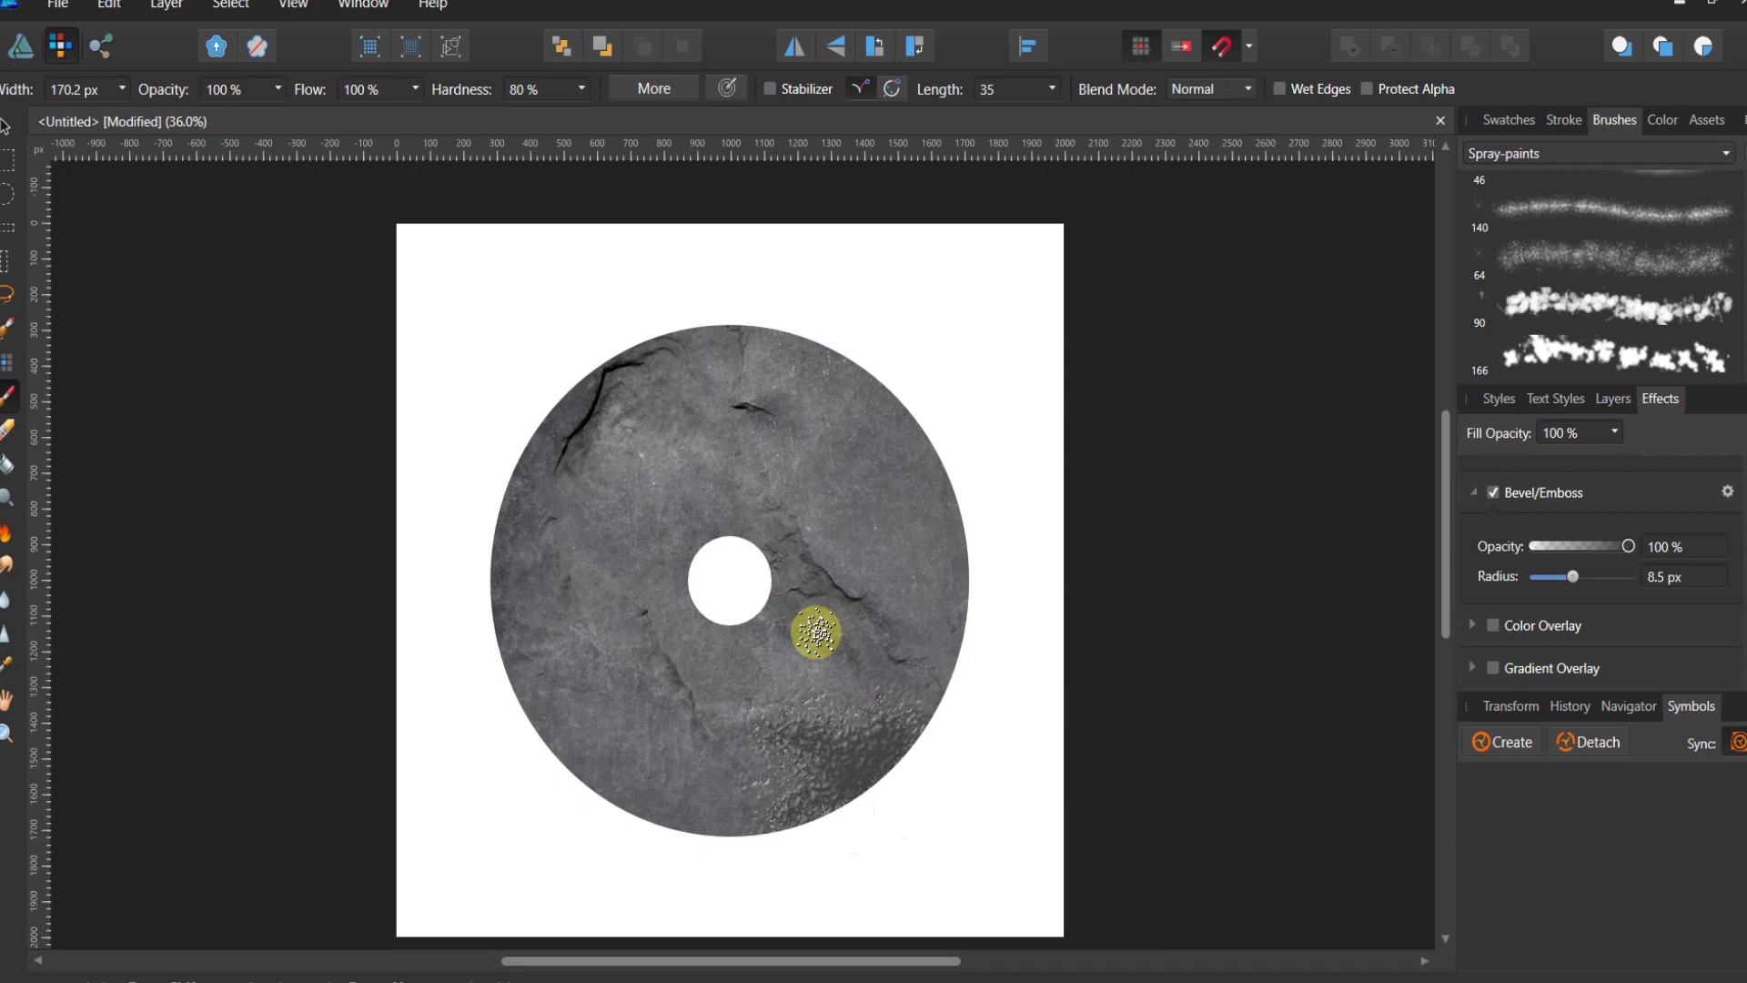
# With a 138.3 px brush, paint raised texture right of the hole, along the left rim and upper disc.
pyautogui.press(']')
pyautogui.press(']')
pyautogui.press('[')
pyautogui.press('[')
pyautogui.moveTo(794, 621)
pyautogui.mouseDown()
pyautogui.moveTo(866, 643)
pyautogui.moveTo(897, 691)
pyautogui.moveTo(874, 679)
pyautogui.mouseUp()
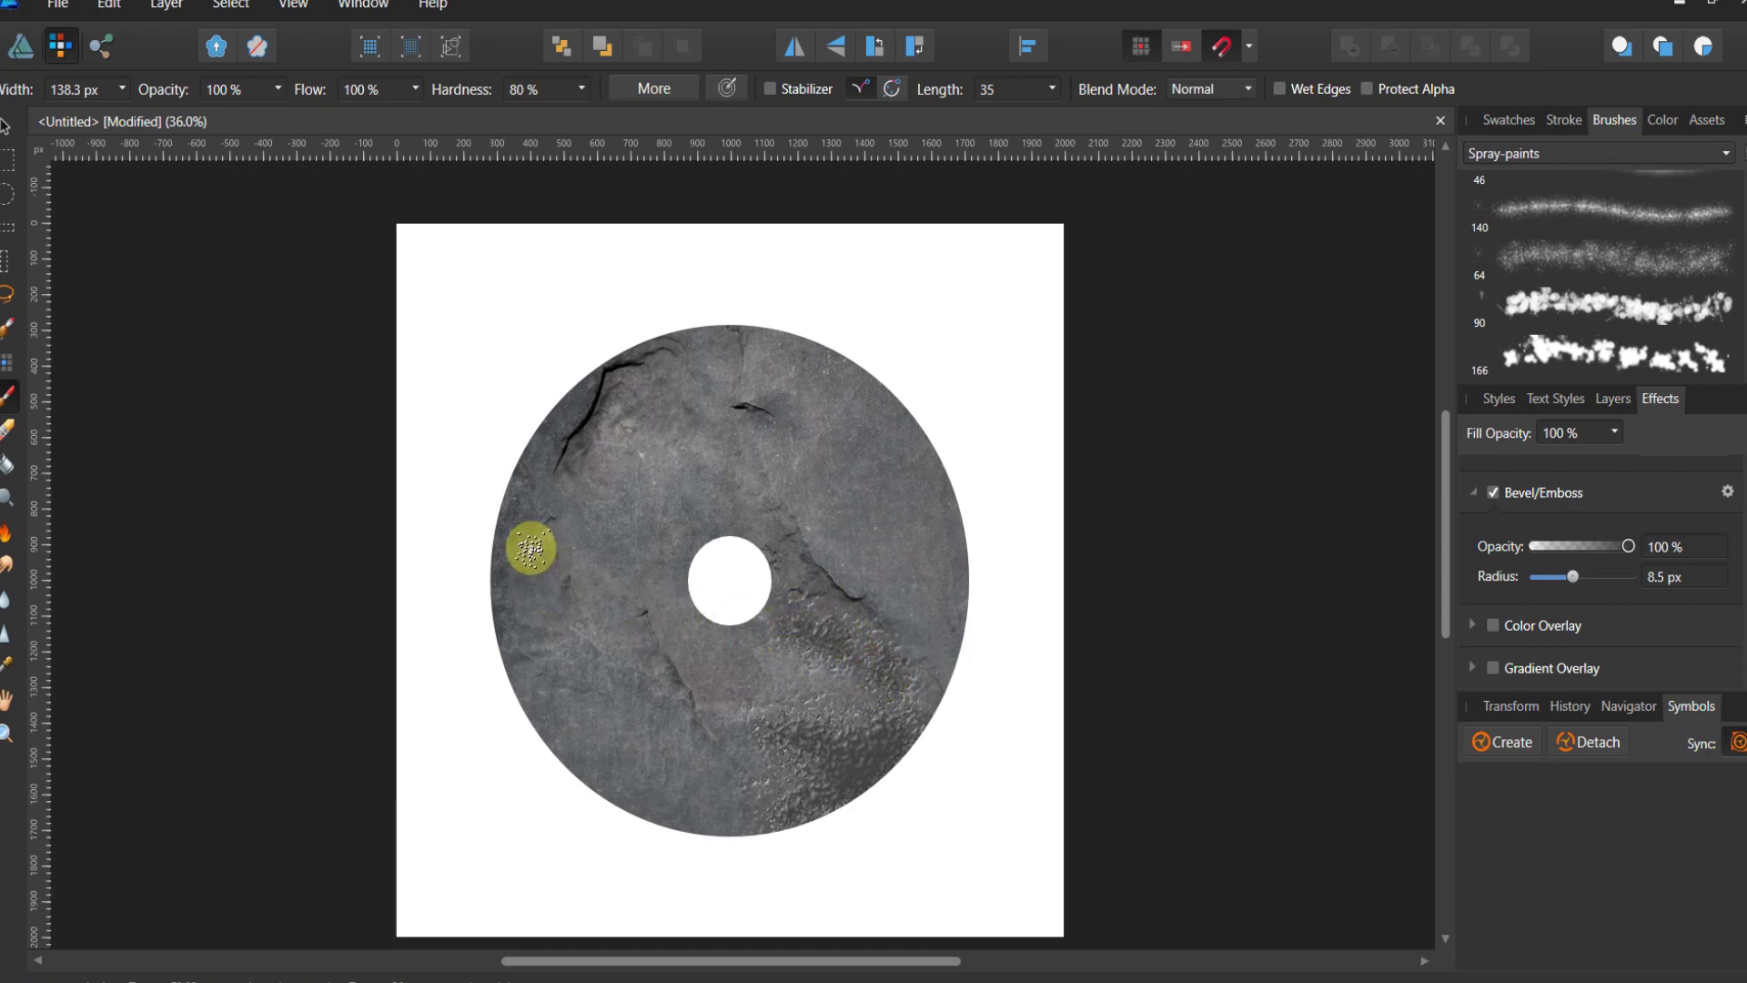
pyautogui.moveTo(518, 543)
pyautogui.mouseDown()
pyautogui.moveTo(508, 605)
pyautogui.moveTo(522, 614)
pyautogui.moveTo(514, 544)
pyautogui.moveTo(545, 683)
pyautogui.moveTo(521, 608)
pyautogui.moveTo(535, 469)
pyautogui.moveTo(524, 546)
pyautogui.moveTo(539, 524)
pyautogui.moveTo(566, 540)
pyautogui.moveTo(545, 542)
pyautogui.moveTo(520, 611)
pyautogui.moveTo(536, 744)
pyautogui.moveTo(536, 677)
pyautogui.moveTo(565, 735)
pyautogui.moveTo(576, 704)
pyautogui.moveTo(544, 698)
pyautogui.moveTo(545, 731)
pyautogui.moveTo(595, 783)
pyautogui.moveTo(545, 767)
pyautogui.moveTo(584, 885)
pyautogui.moveTo(579, 739)
pyautogui.moveTo(526, 503)
pyautogui.moveTo(585, 385)
pyautogui.moveTo(550, 430)
pyautogui.moveTo(571, 417)
pyautogui.moveTo(592, 448)
pyautogui.mouseUp()
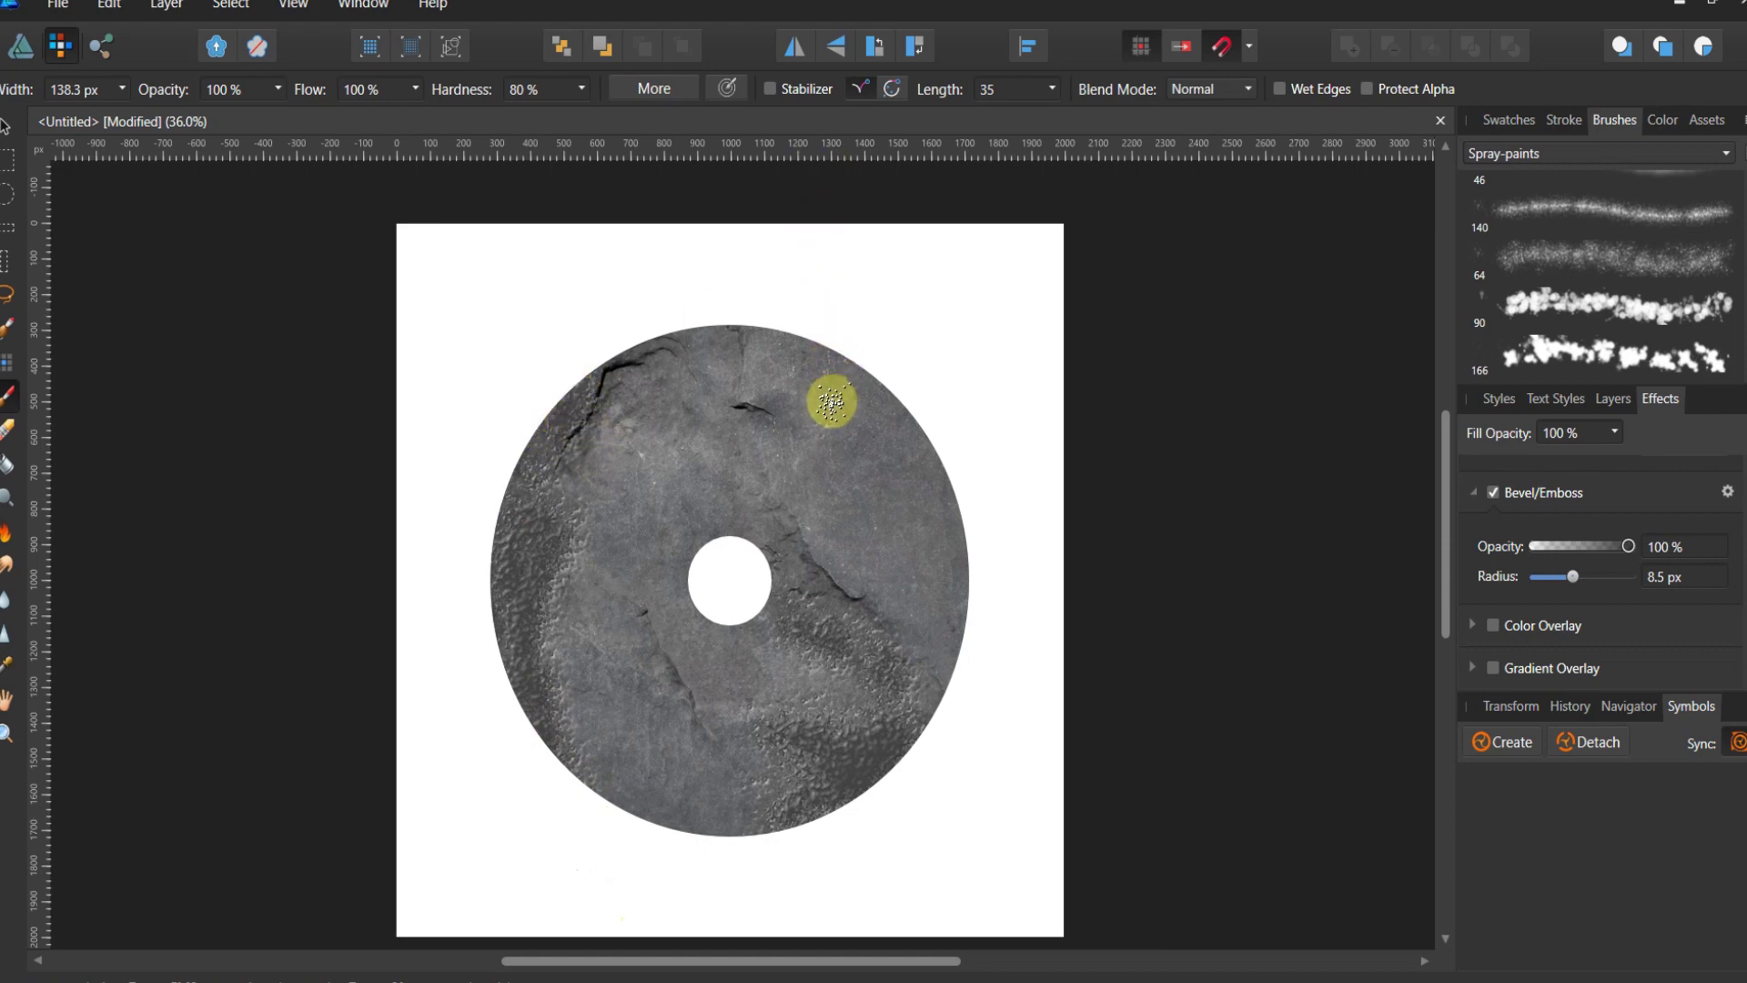
pyautogui.click(752, 417)
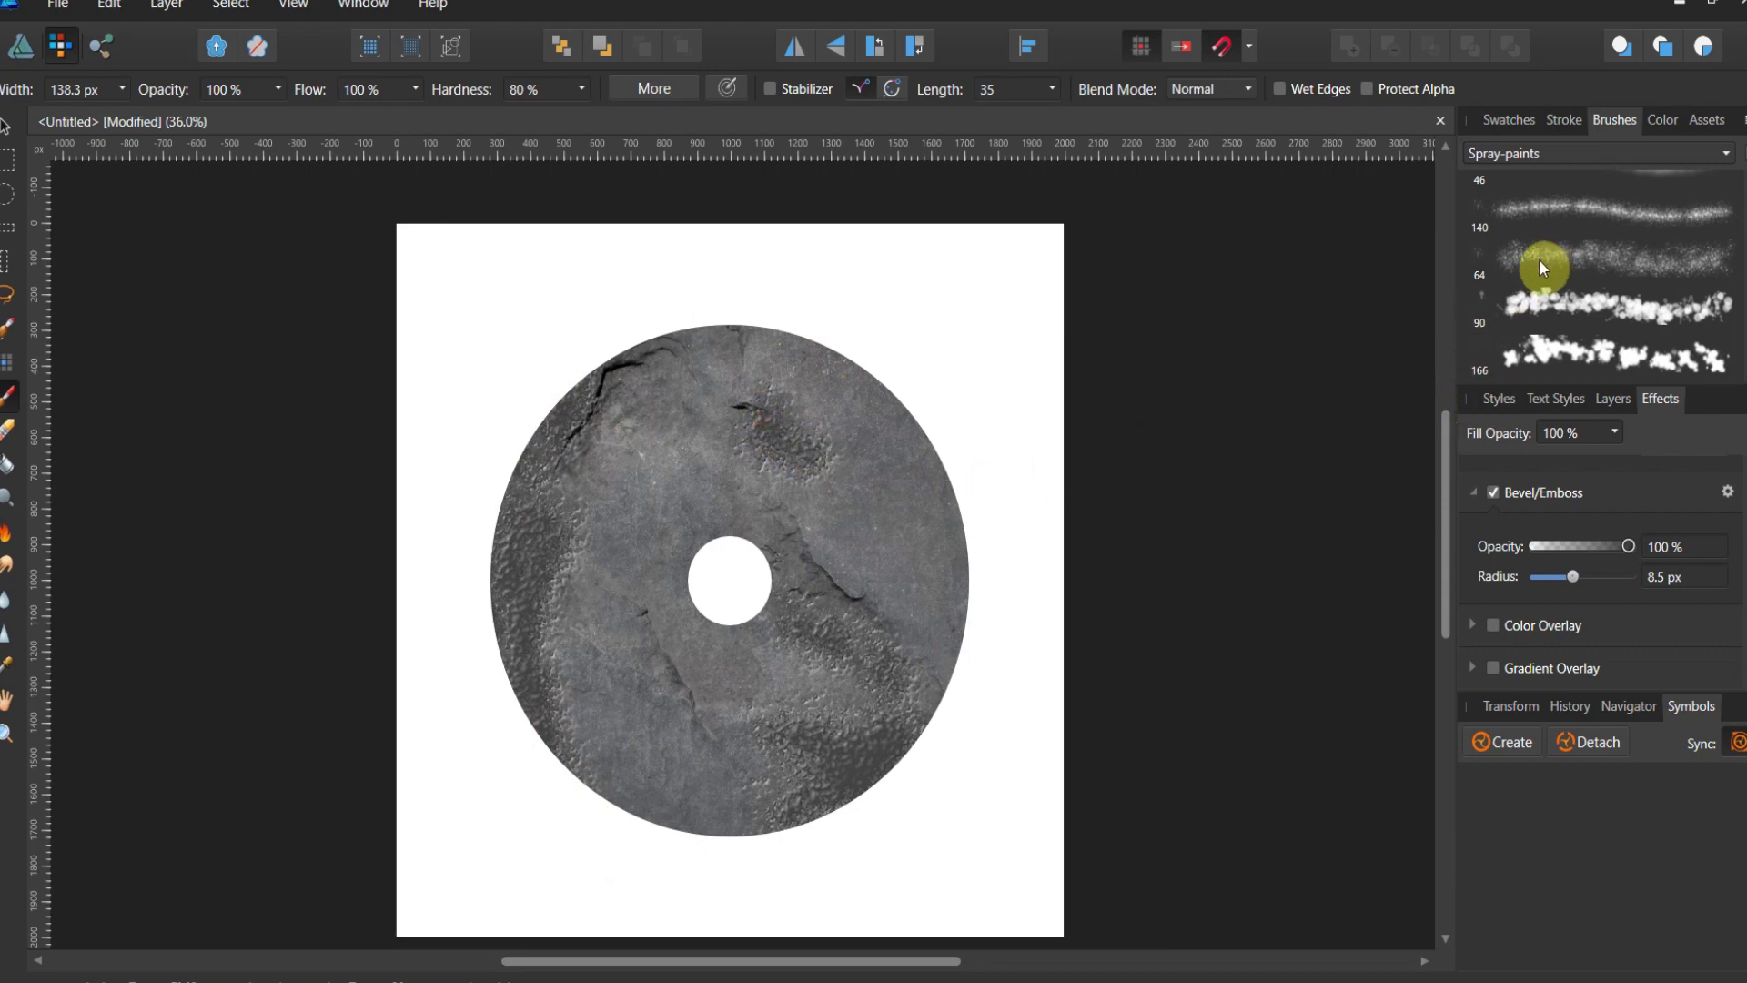
pyautogui.click(1642, 125)
# Pick a darker colour, paint down the disc's right edge, and shrink the brush to 84.9 px.
pyautogui.click(1560, 242)
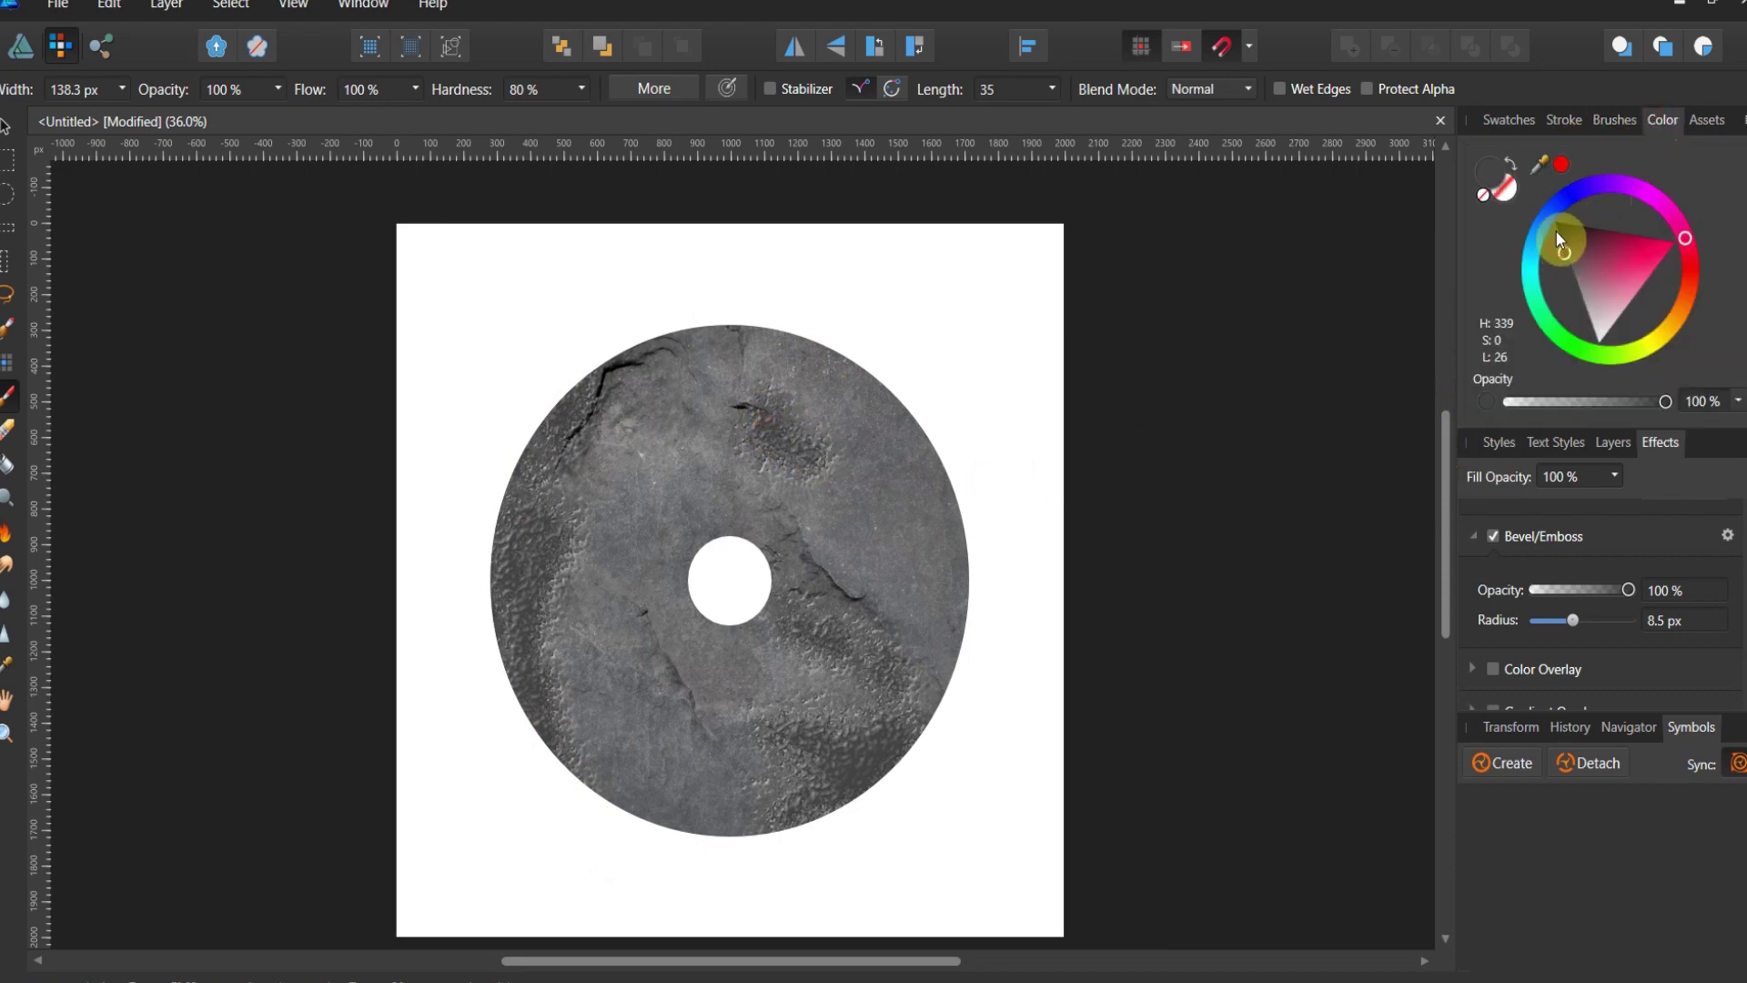
pyautogui.moveTo(1556, 235); pyautogui.dragTo(1560, 232)
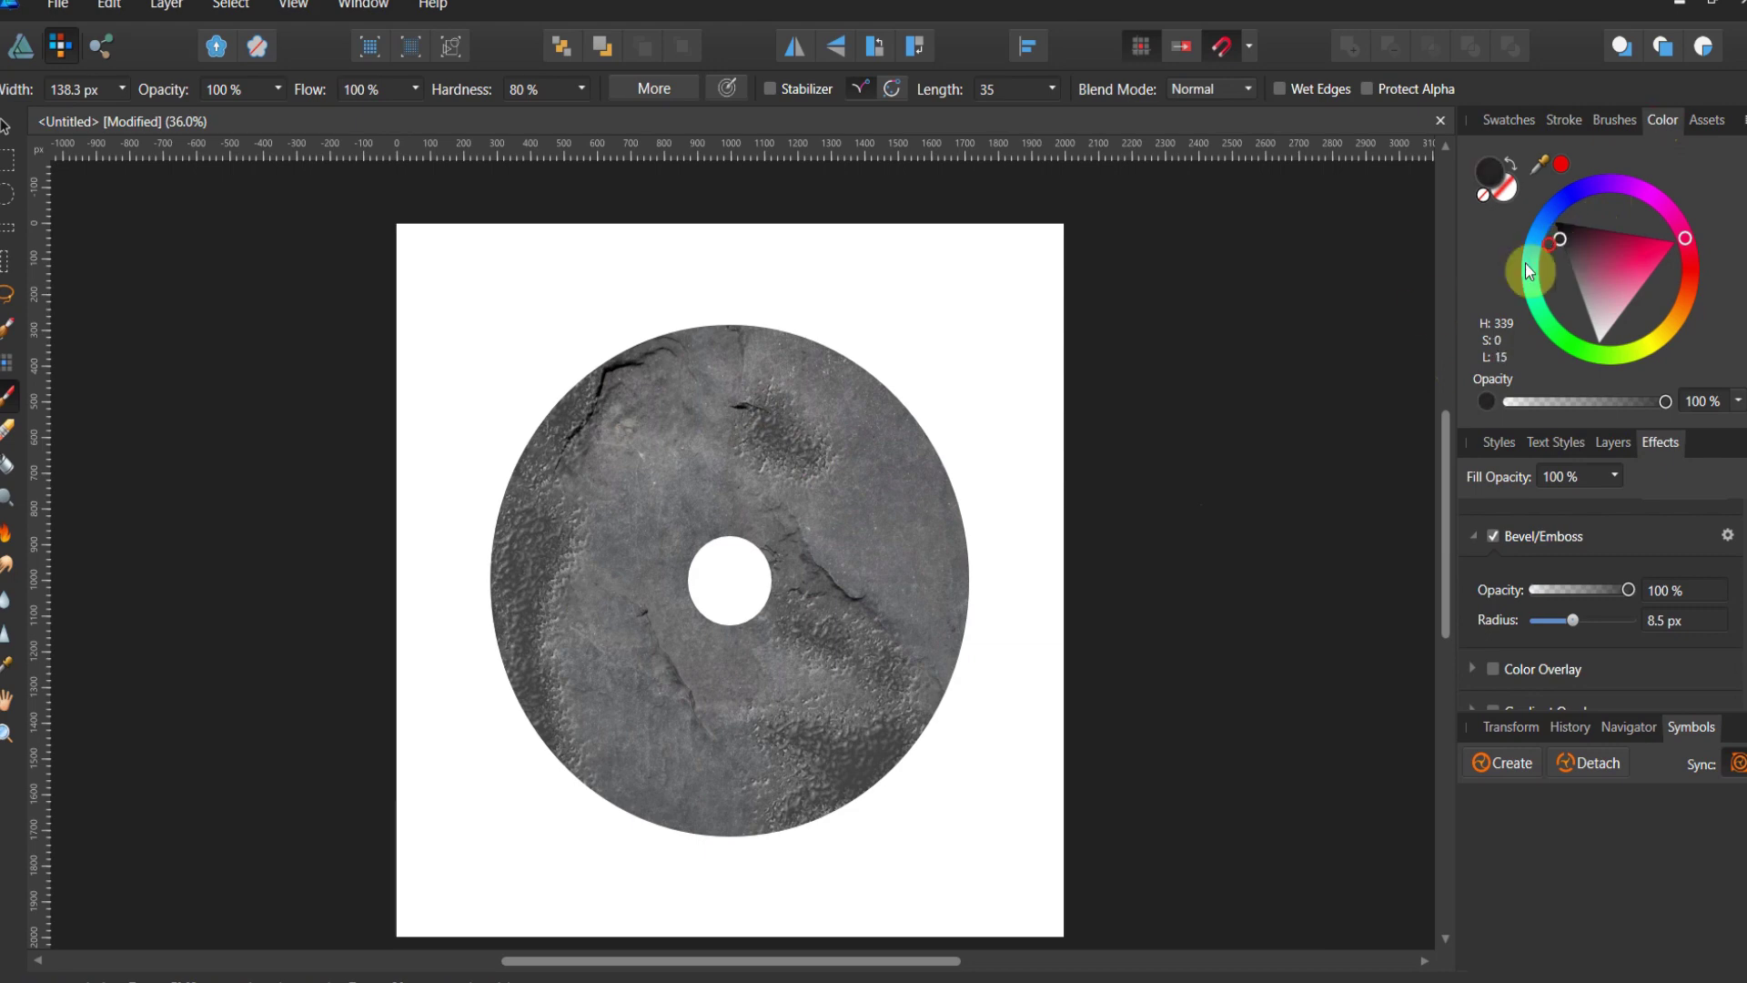
pyautogui.click(874, 414)
pyautogui.moveTo(874, 414)
pyautogui.mouseDown()
pyautogui.moveTo(914, 419)
pyautogui.moveTo(992, 534)
pyautogui.moveTo(976, 569)
pyautogui.moveTo(962, 527)
pyautogui.moveTo(969, 683)
pyautogui.moveTo(949, 724)
pyautogui.moveTo(749, 853)
pyautogui.moveTo(669, 840)
pyautogui.moveTo(702, 827)
pyautogui.moveTo(623, 807)
pyautogui.moveTo(648, 837)
pyautogui.moveTo(677, 820)
pyautogui.moveTo(597, 727)
pyautogui.moveTo(584, 671)
pyautogui.moveTo(634, 715)
pyautogui.moveTo(656, 642)
pyautogui.moveTo(710, 738)
pyautogui.moveTo(764, 736)
pyautogui.moveTo(709, 755)
pyautogui.moveTo(792, 722)
pyautogui.mouseUp()
pyautogui.press('[')
pyautogui.press('[')
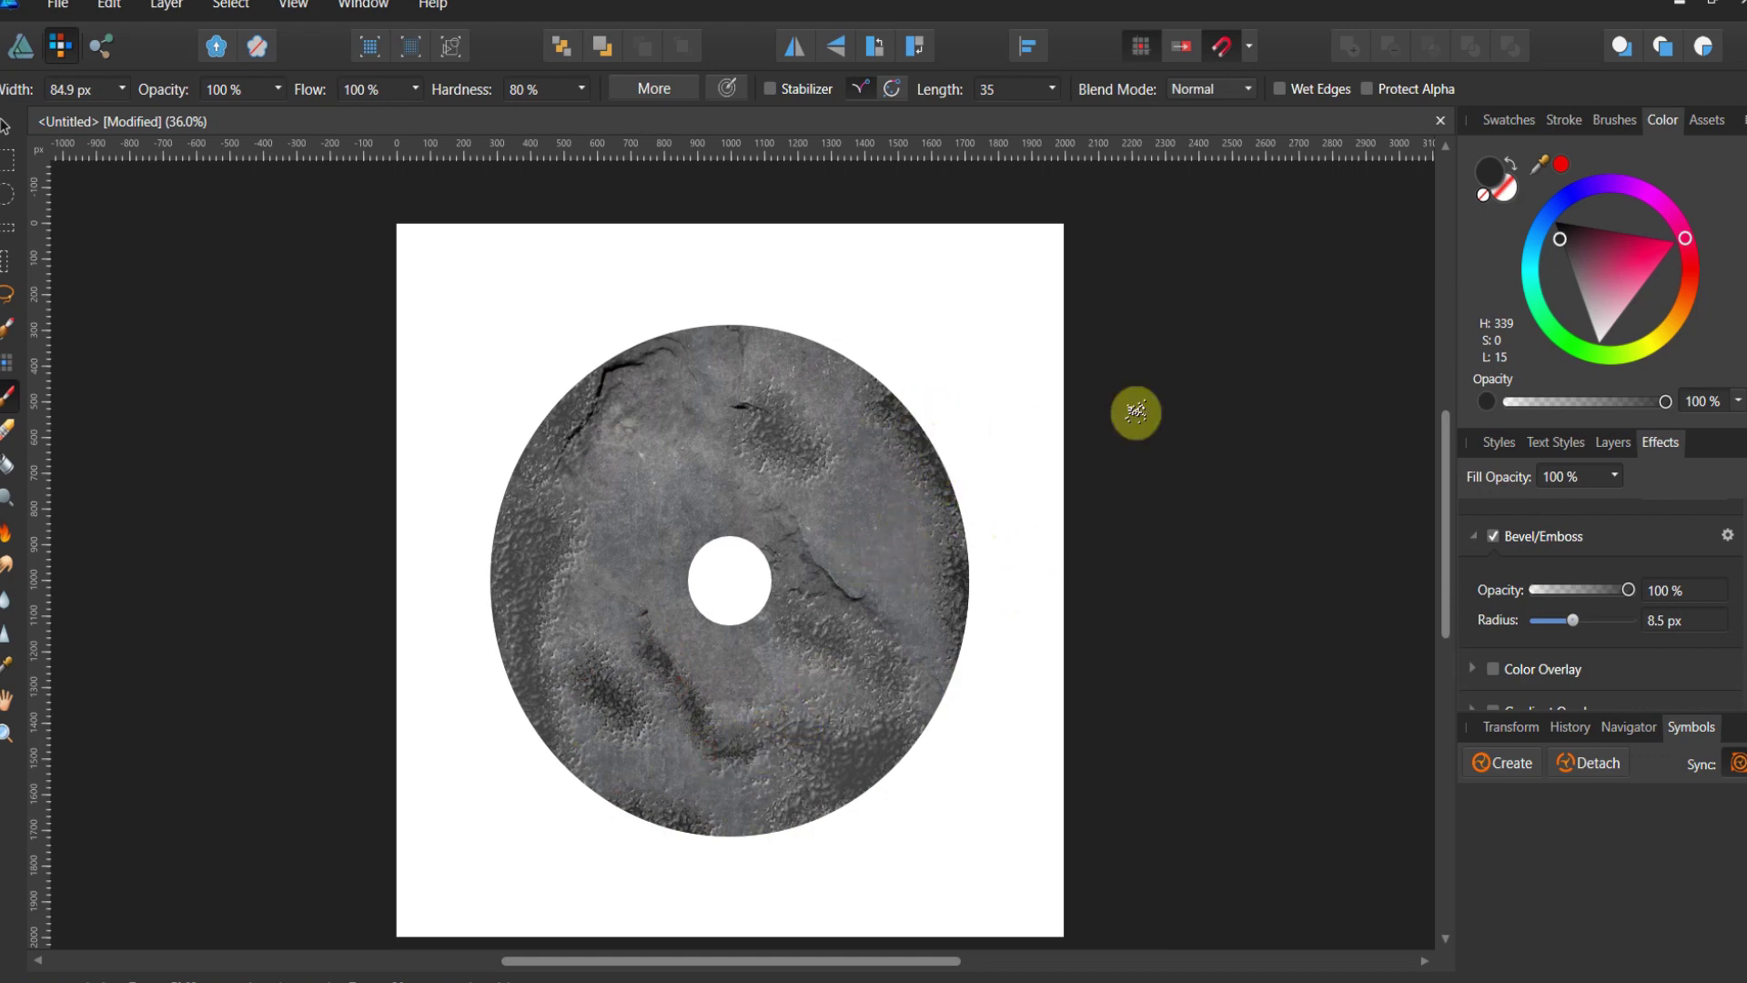
# Strengthen the Bevel/Emboss radius to 18.2 px.
pyautogui.moveTo(1569, 621); pyautogui.dragTo(1584, 608)
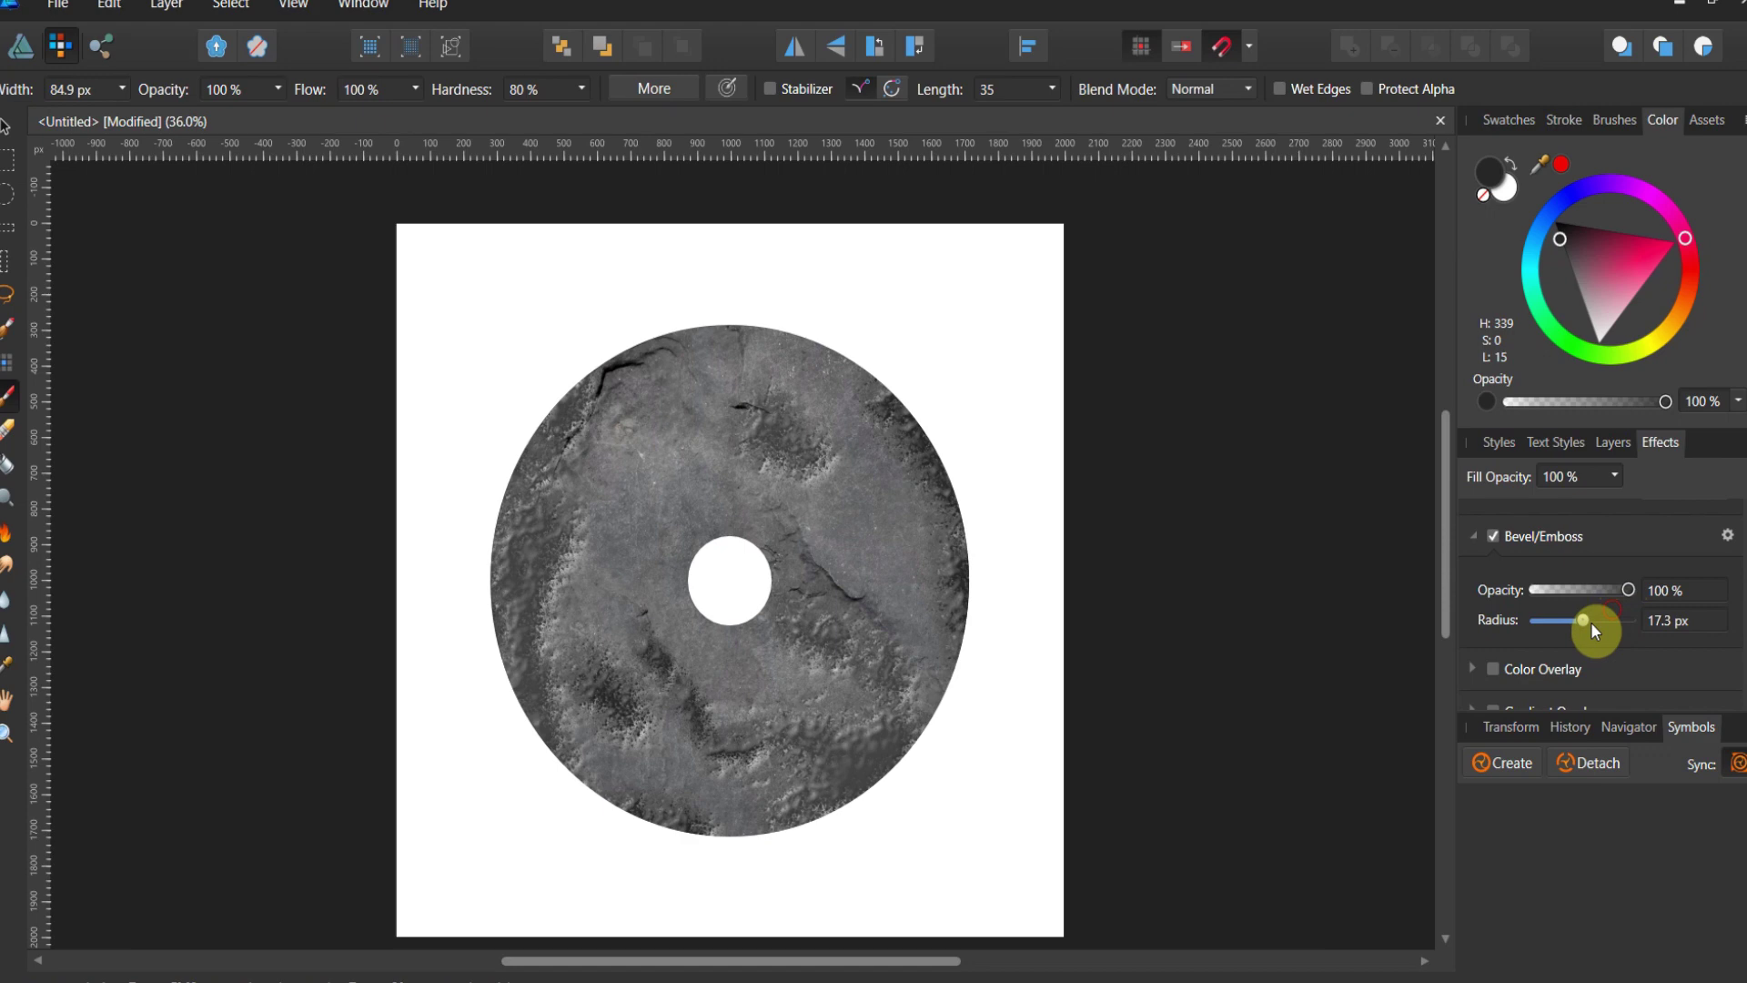
pyautogui.moveTo(1605, 616); pyautogui.dragTo(1586, 620)
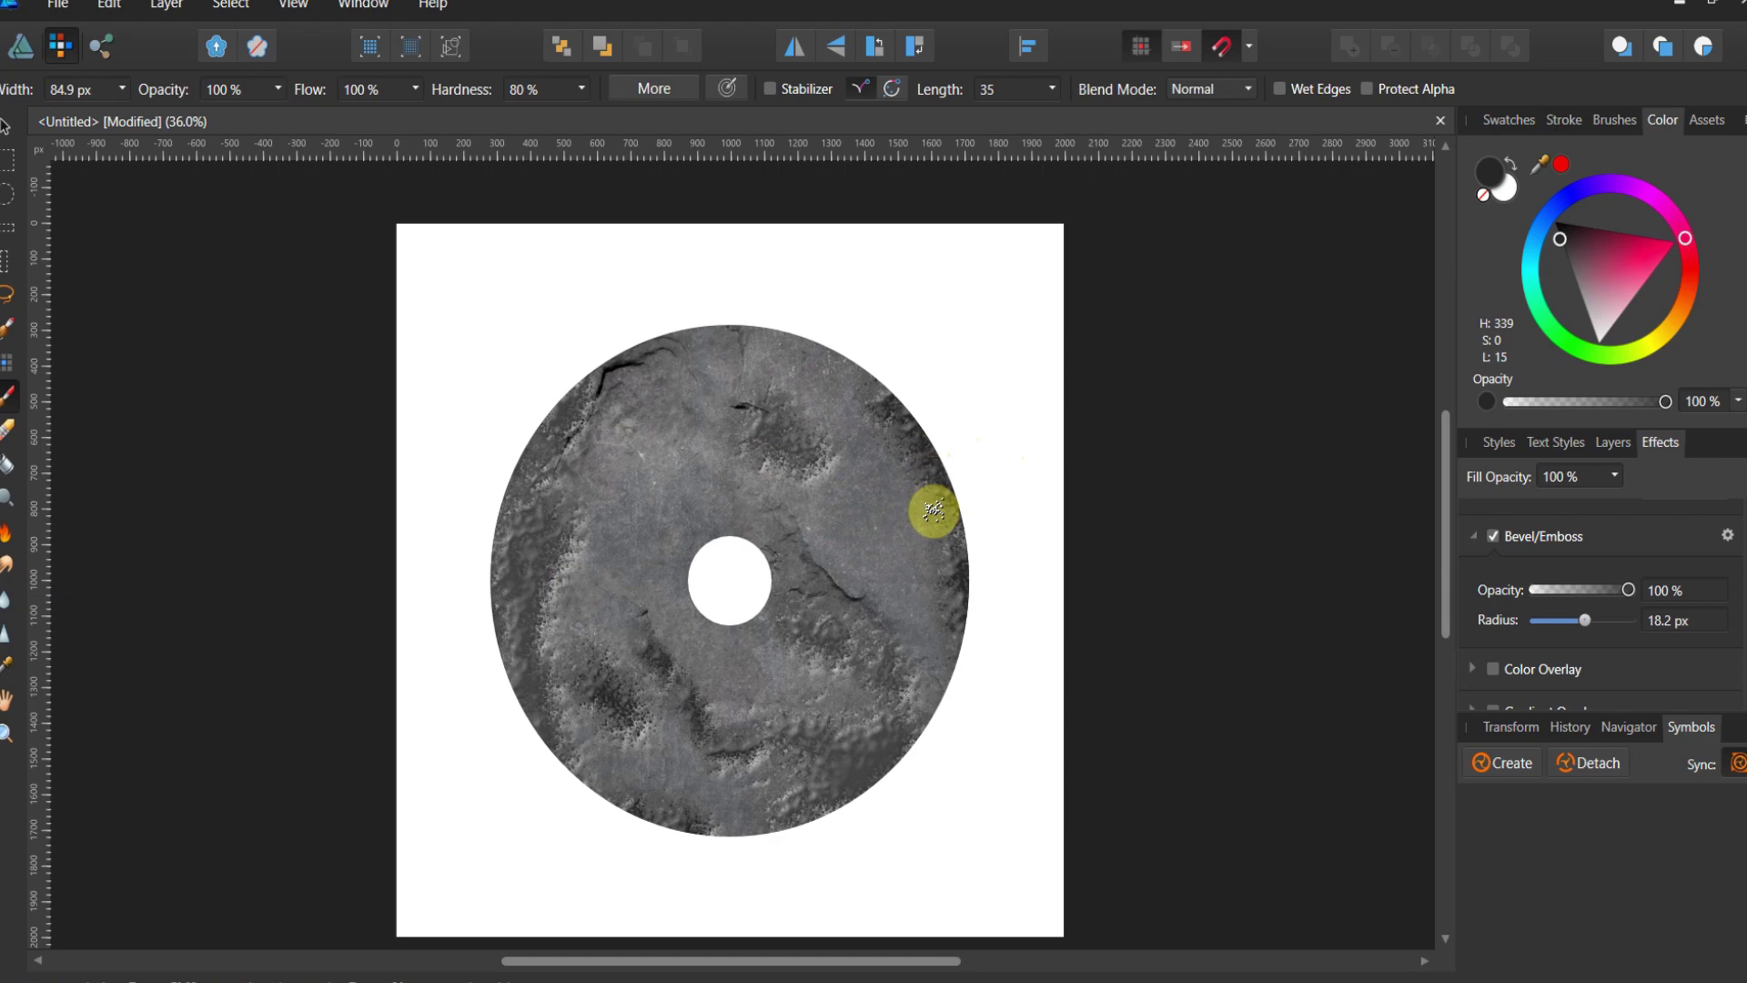
pyautogui.click(1612, 442)
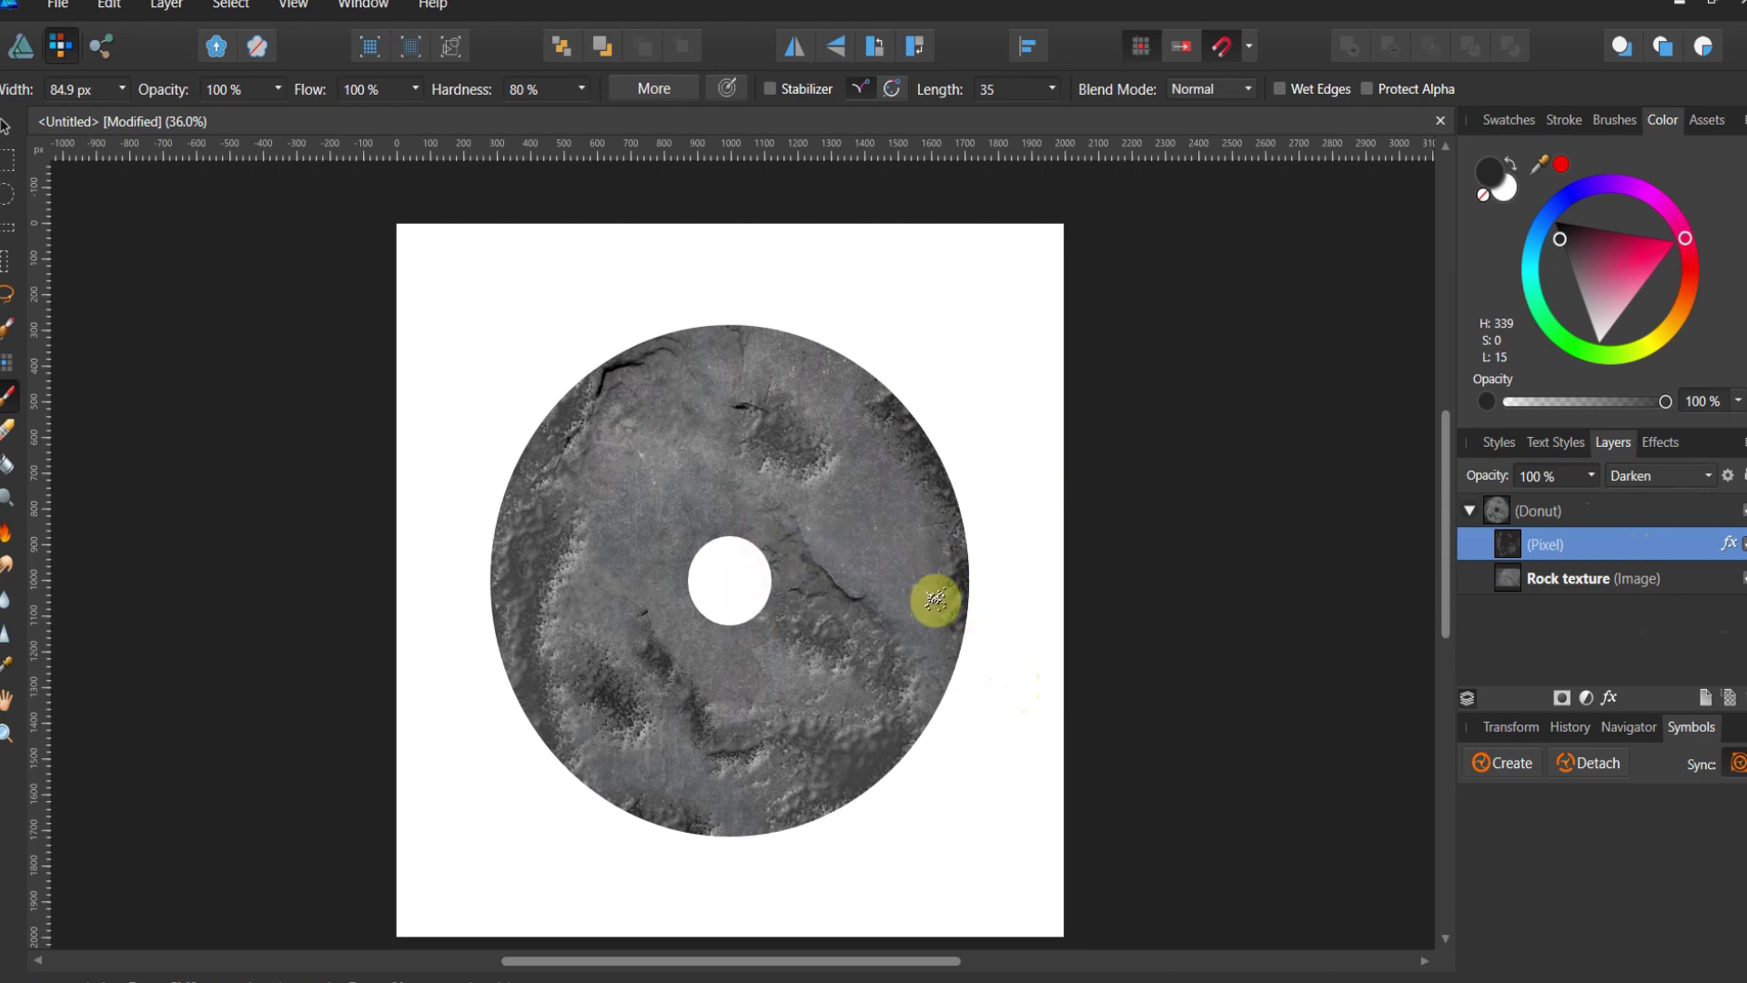
# Enable a 3D effect on the Donut group with a 100 px radius.
pyautogui.click(1513, 512)
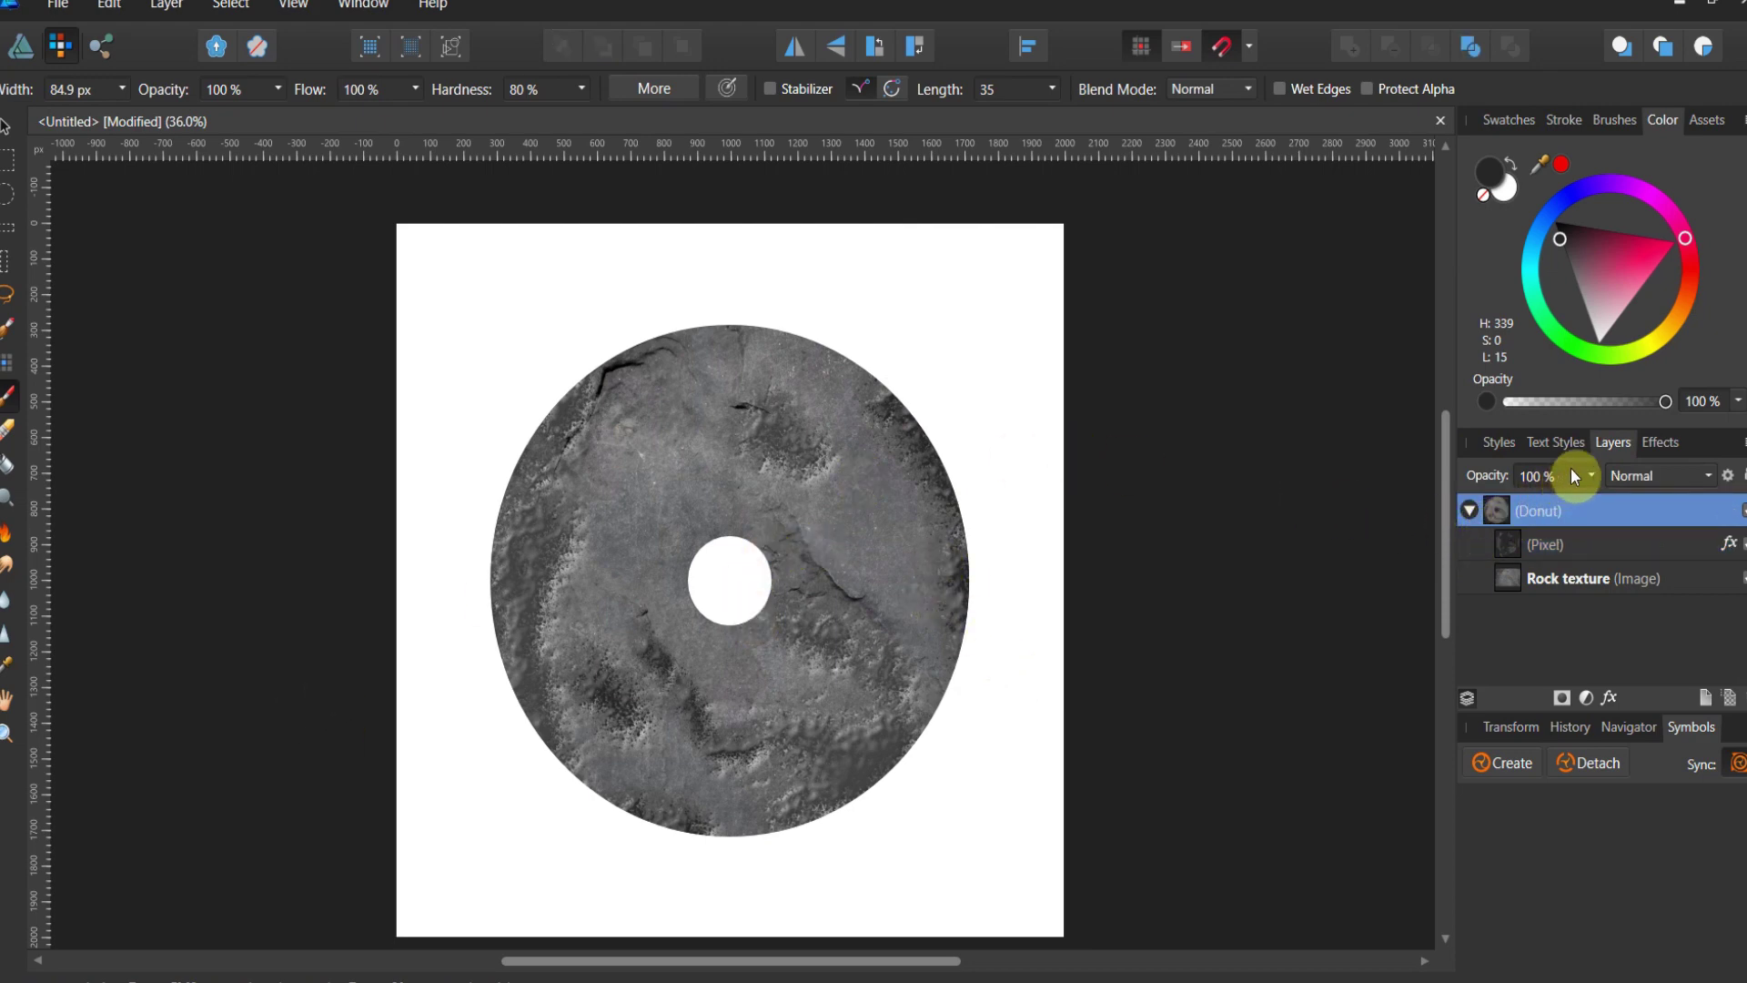
pyautogui.click(1656, 444)
pyautogui.scroll(1, 1538, 566)
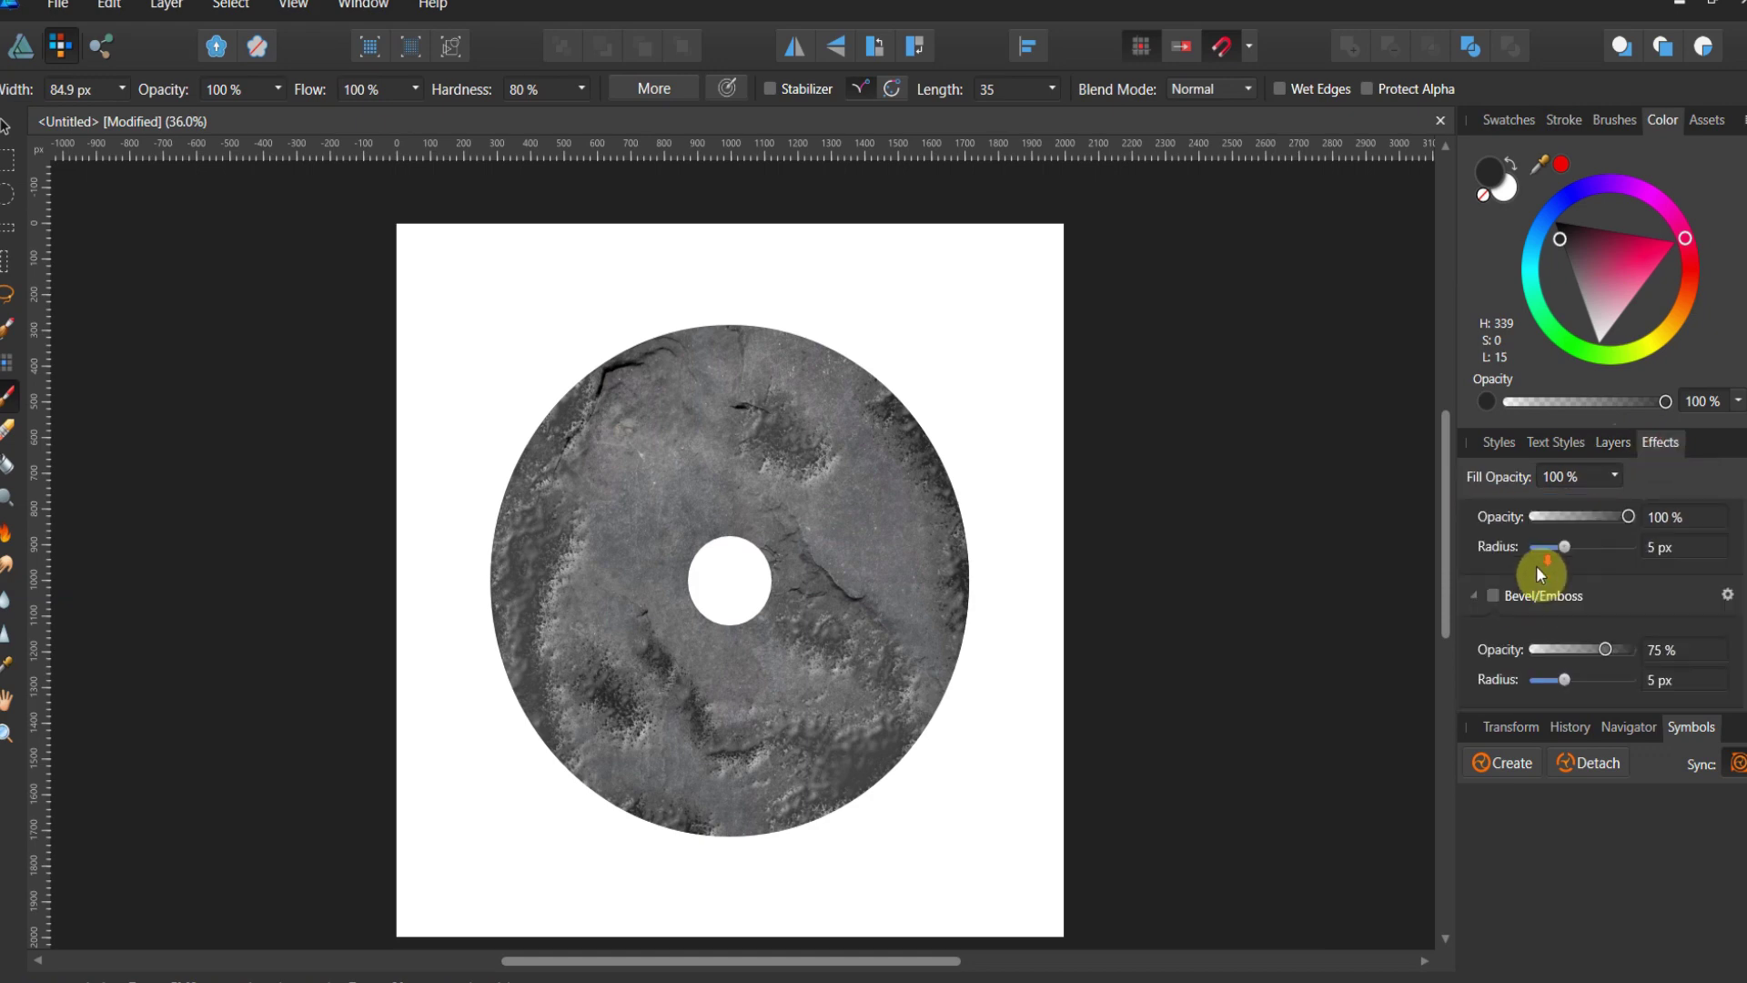
pyautogui.scroll(-1, 1537, 565)
pyautogui.scroll(1, 1536, 566)
pyautogui.scroll(1, 1537, 565)
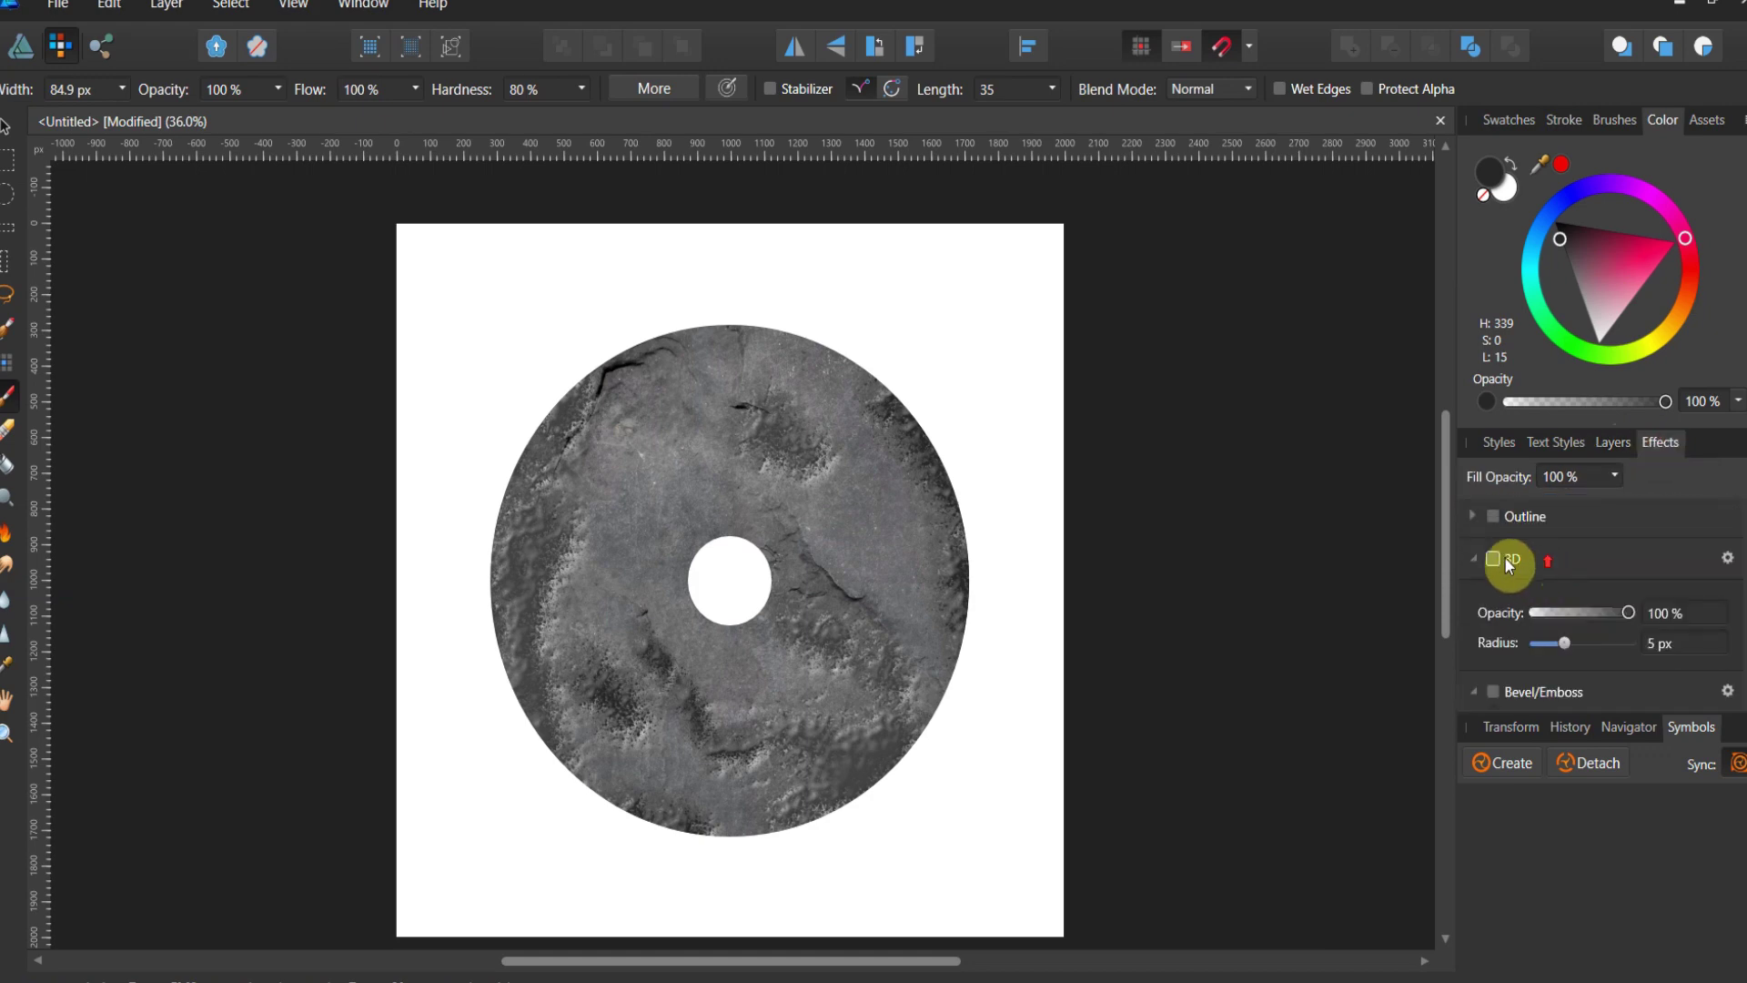
pyautogui.click(1495, 559)
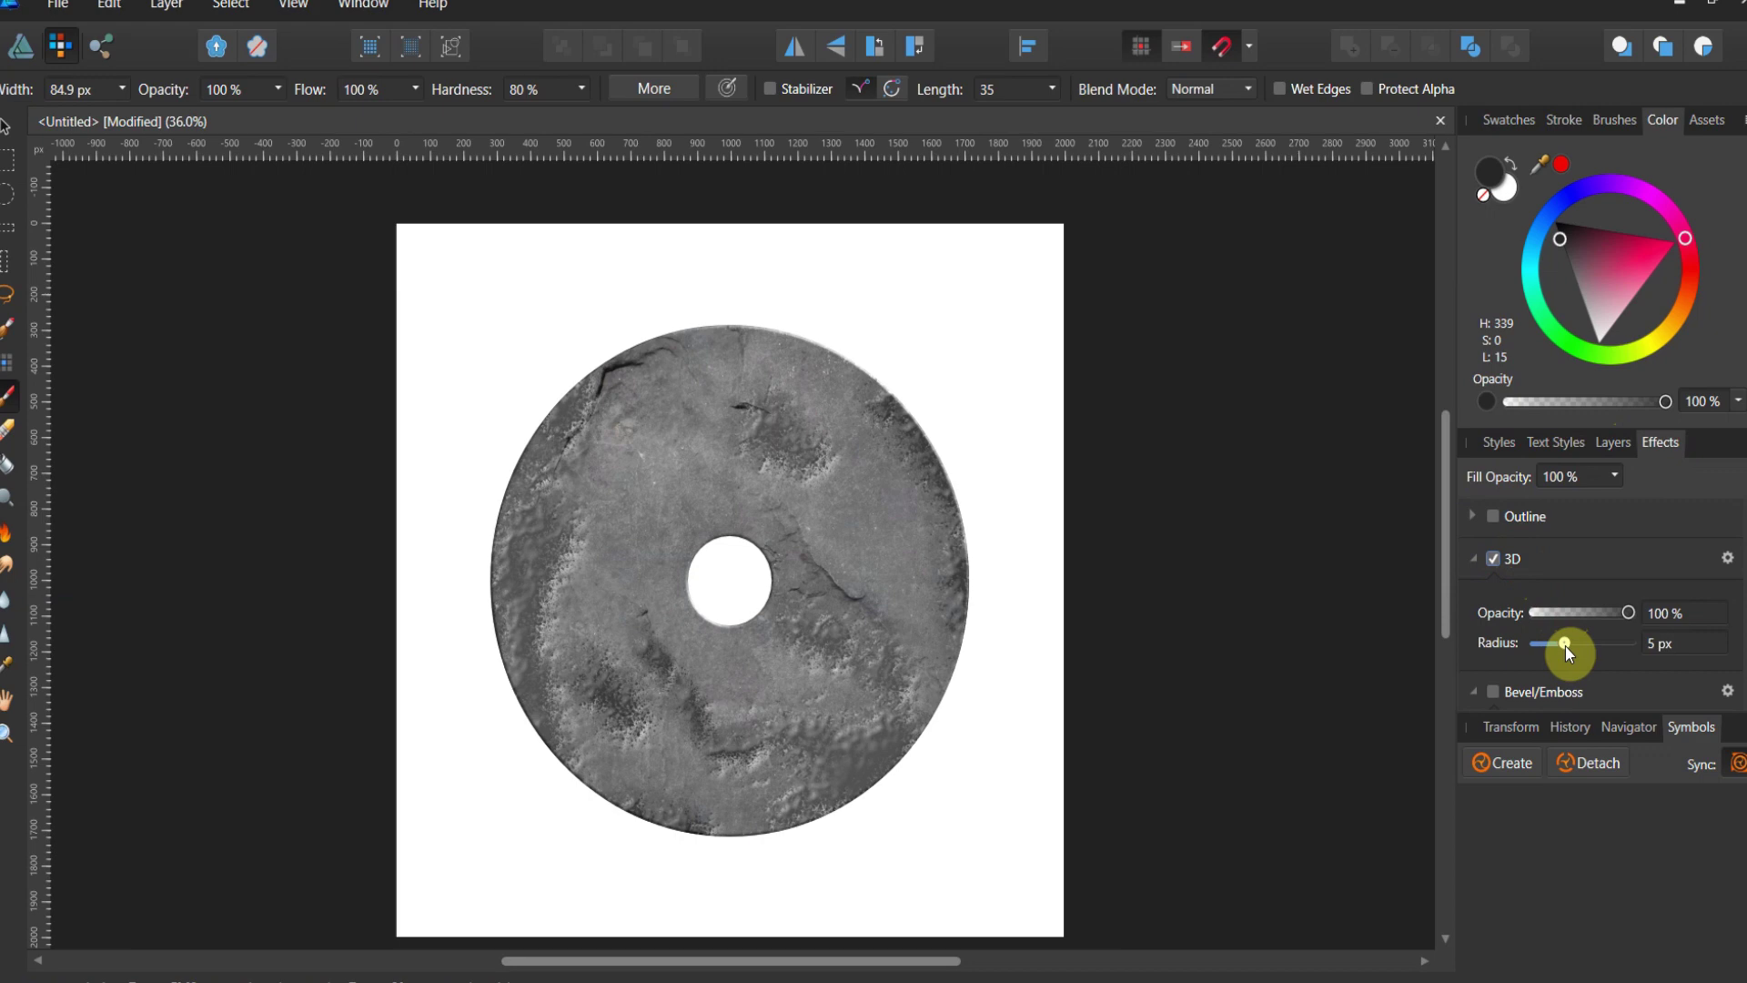
pyautogui.moveTo(1565, 643); pyautogui.dragTo(1646, 630)
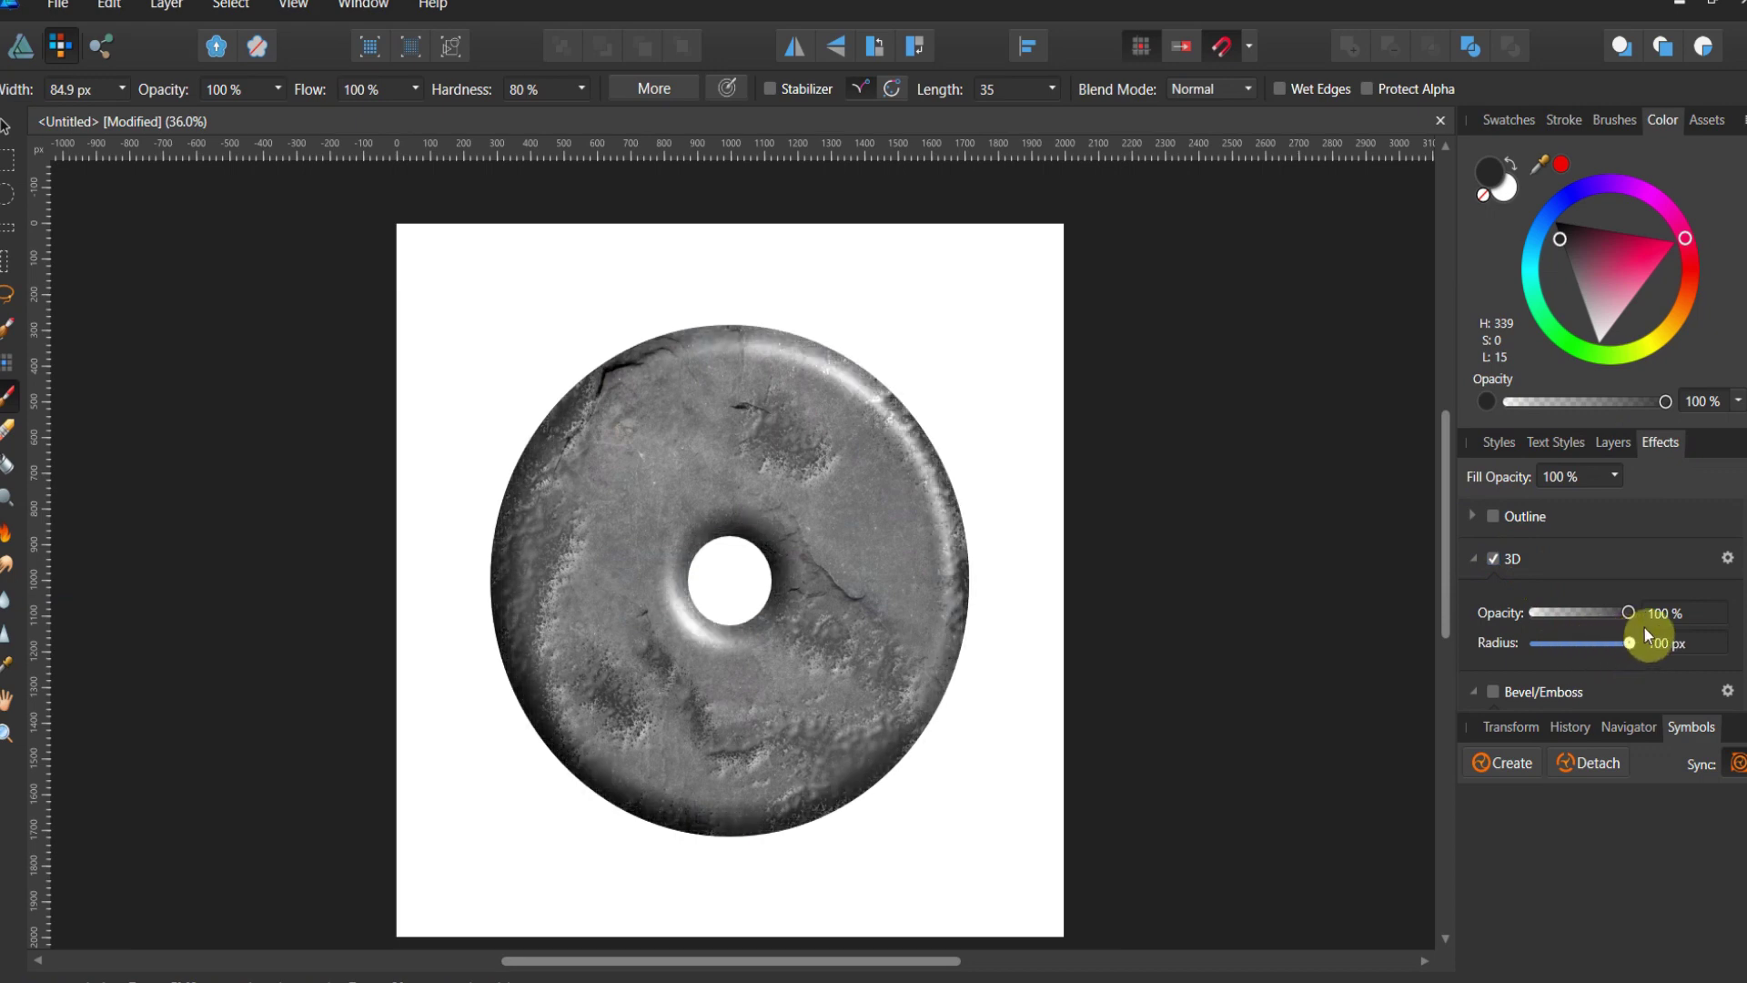
# Give the 3D effect a standard curved edge profile in its full settings.
pyautogui.click(1728, 558)
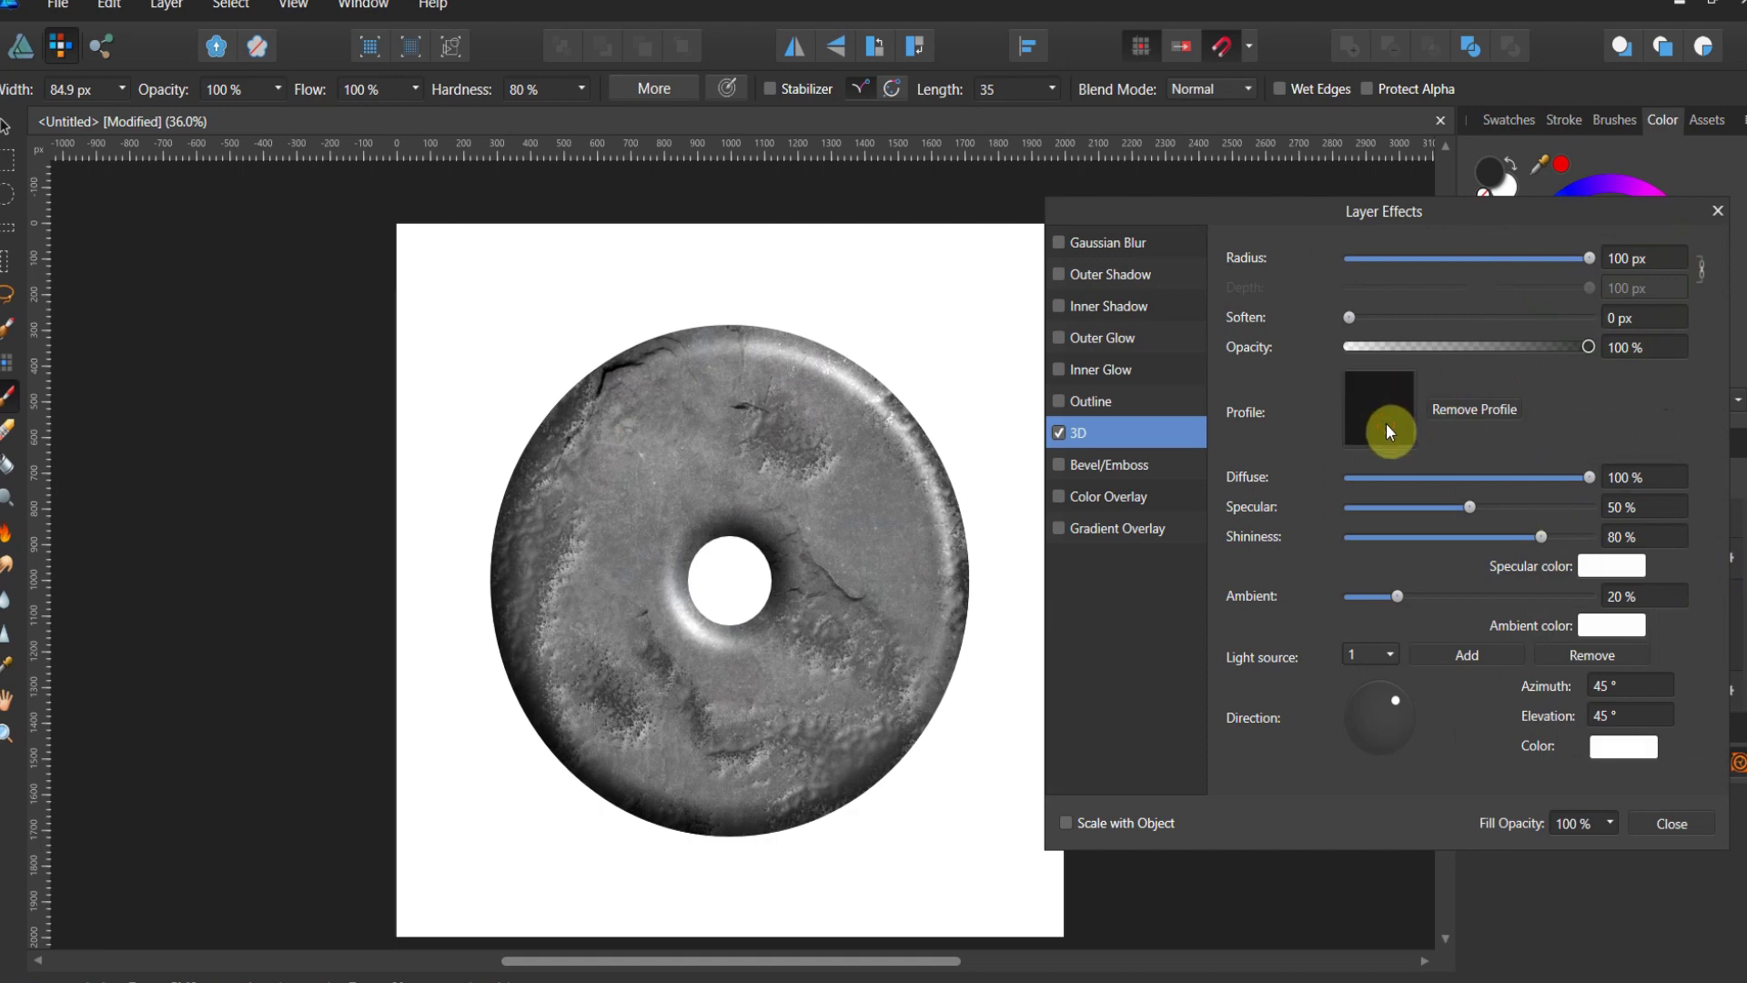
pyautogui.click(1387, 428)
pyautogui.click(1398, 713)
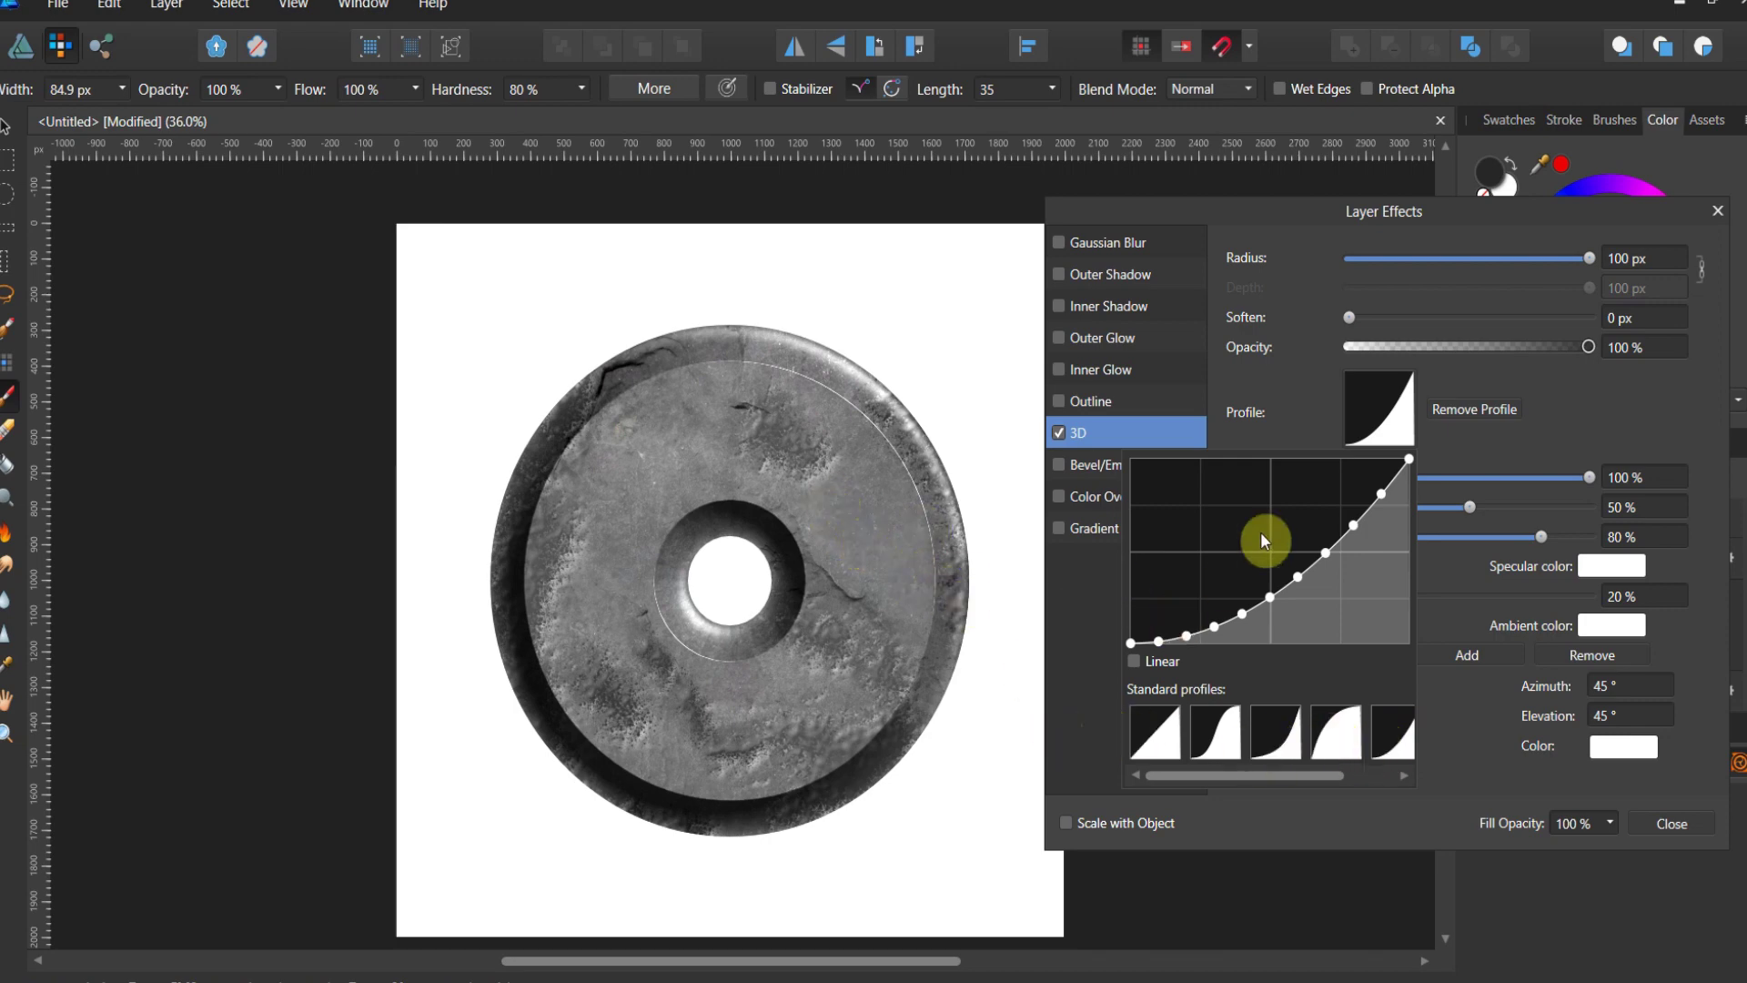
pyautogui.click(1718, 210)
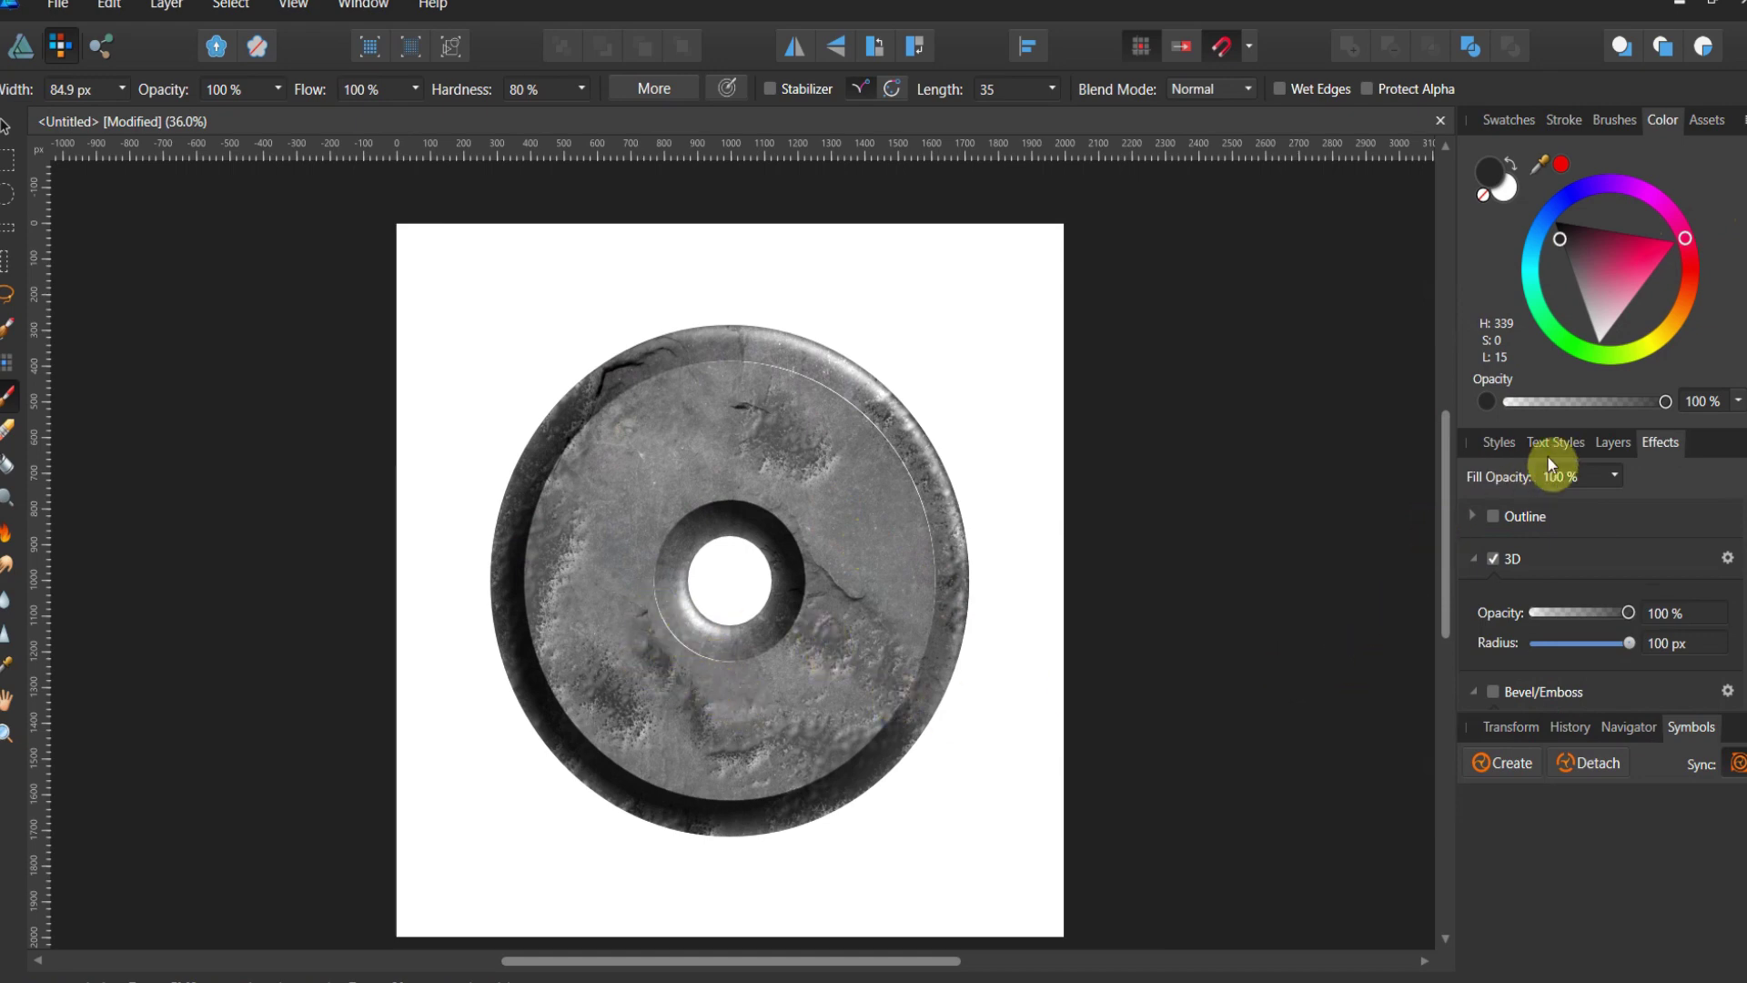
# Select the painted Pixel layer and drag its Bevel/Emboss radius slider toward 25.9 px.
pyautogui.click(1609, 443)
pyautogui.click(1516, 549)
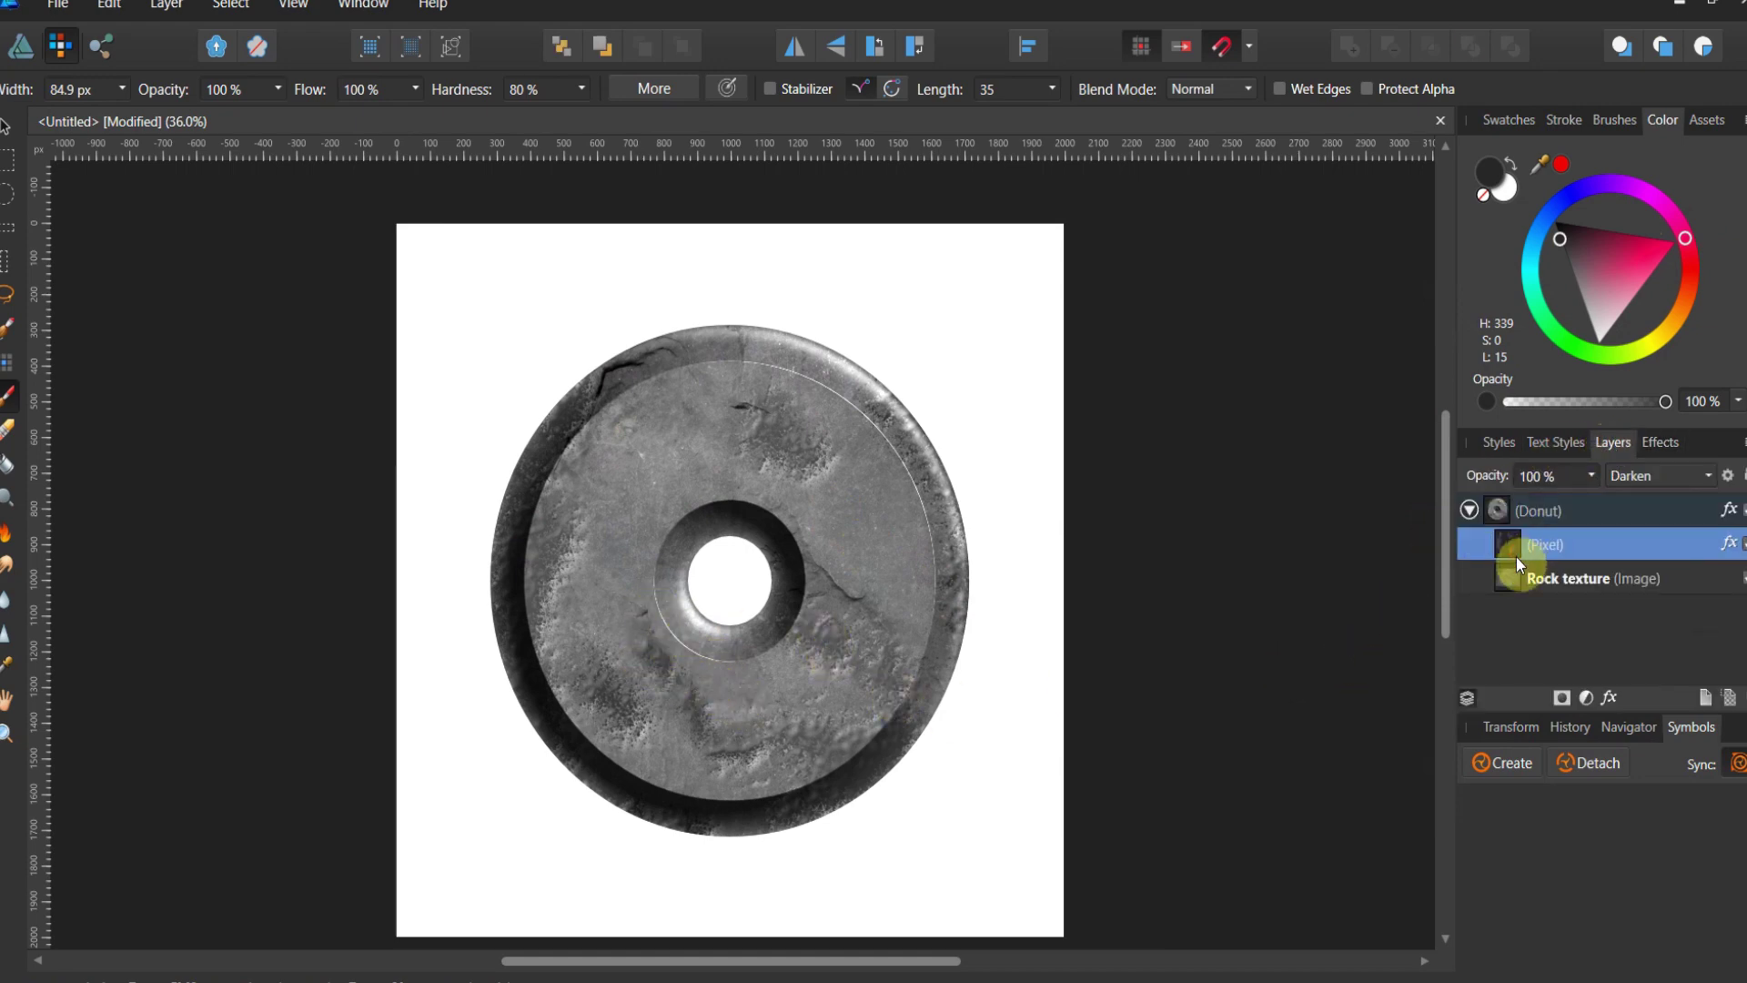
pyautogui.click(1658, 448)
pyautogui.scroll(-3, 1518, 601)
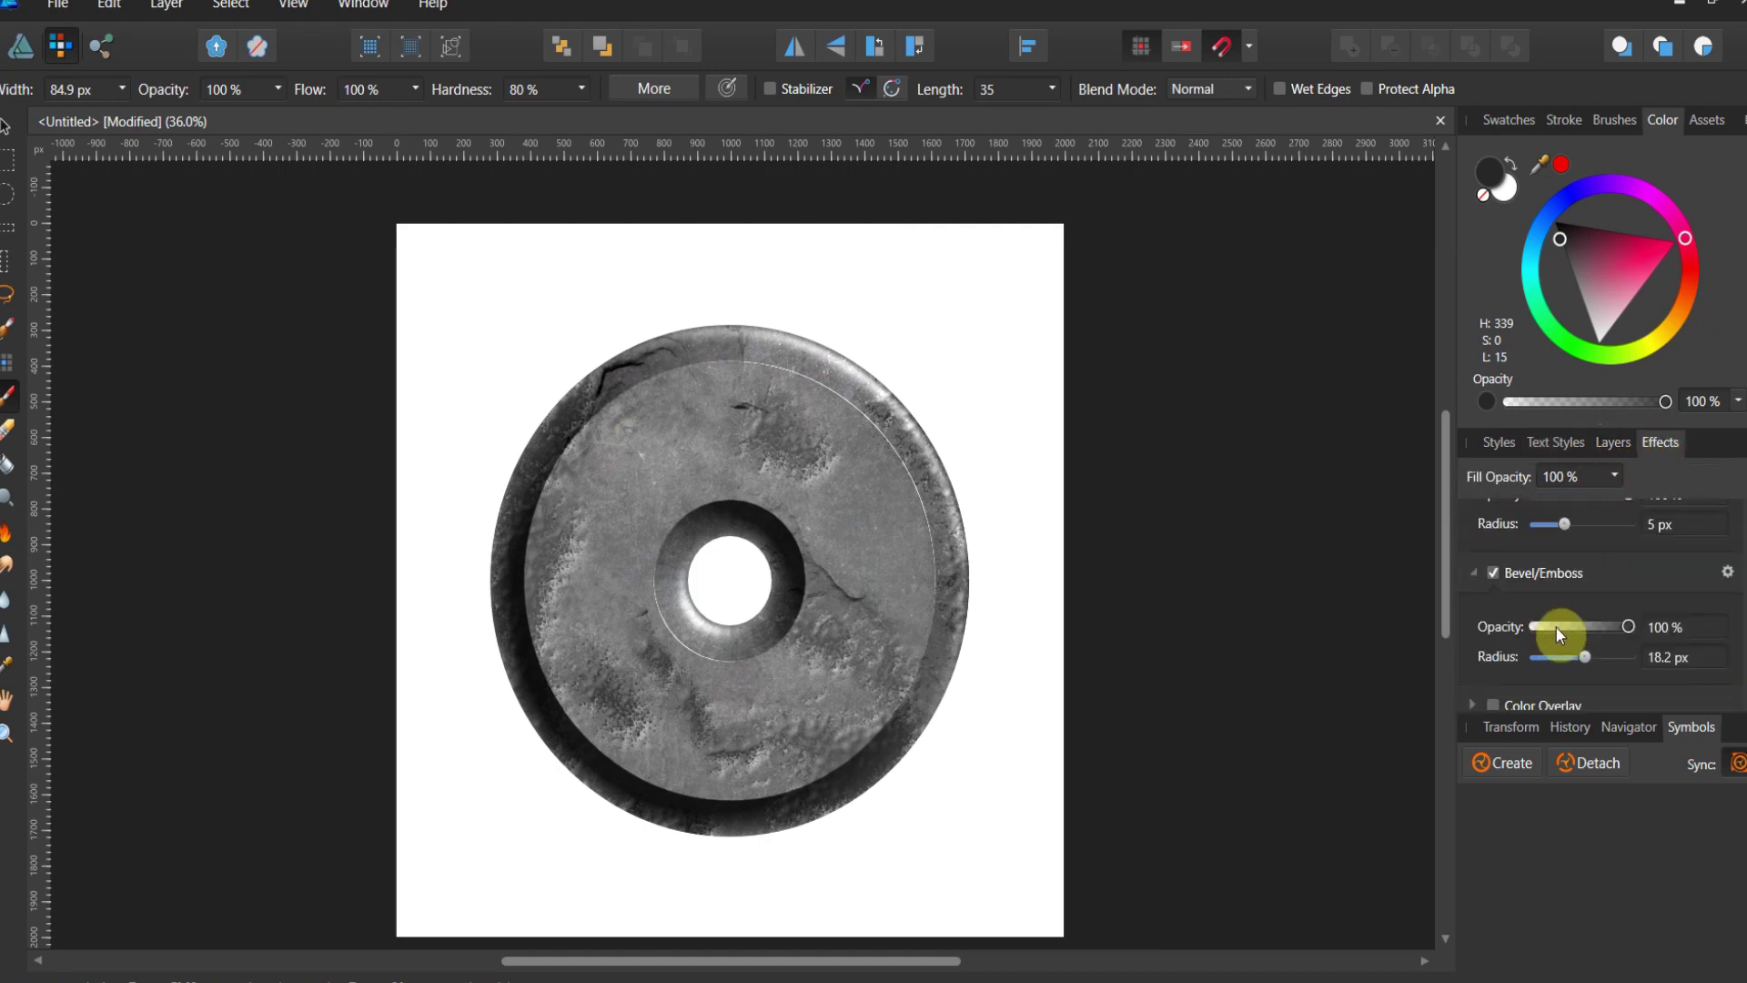
pyautogui.moveTo(1592, 655); pyautogui.dragTo(1587, 653)
pyautogui.click(1620, 452)
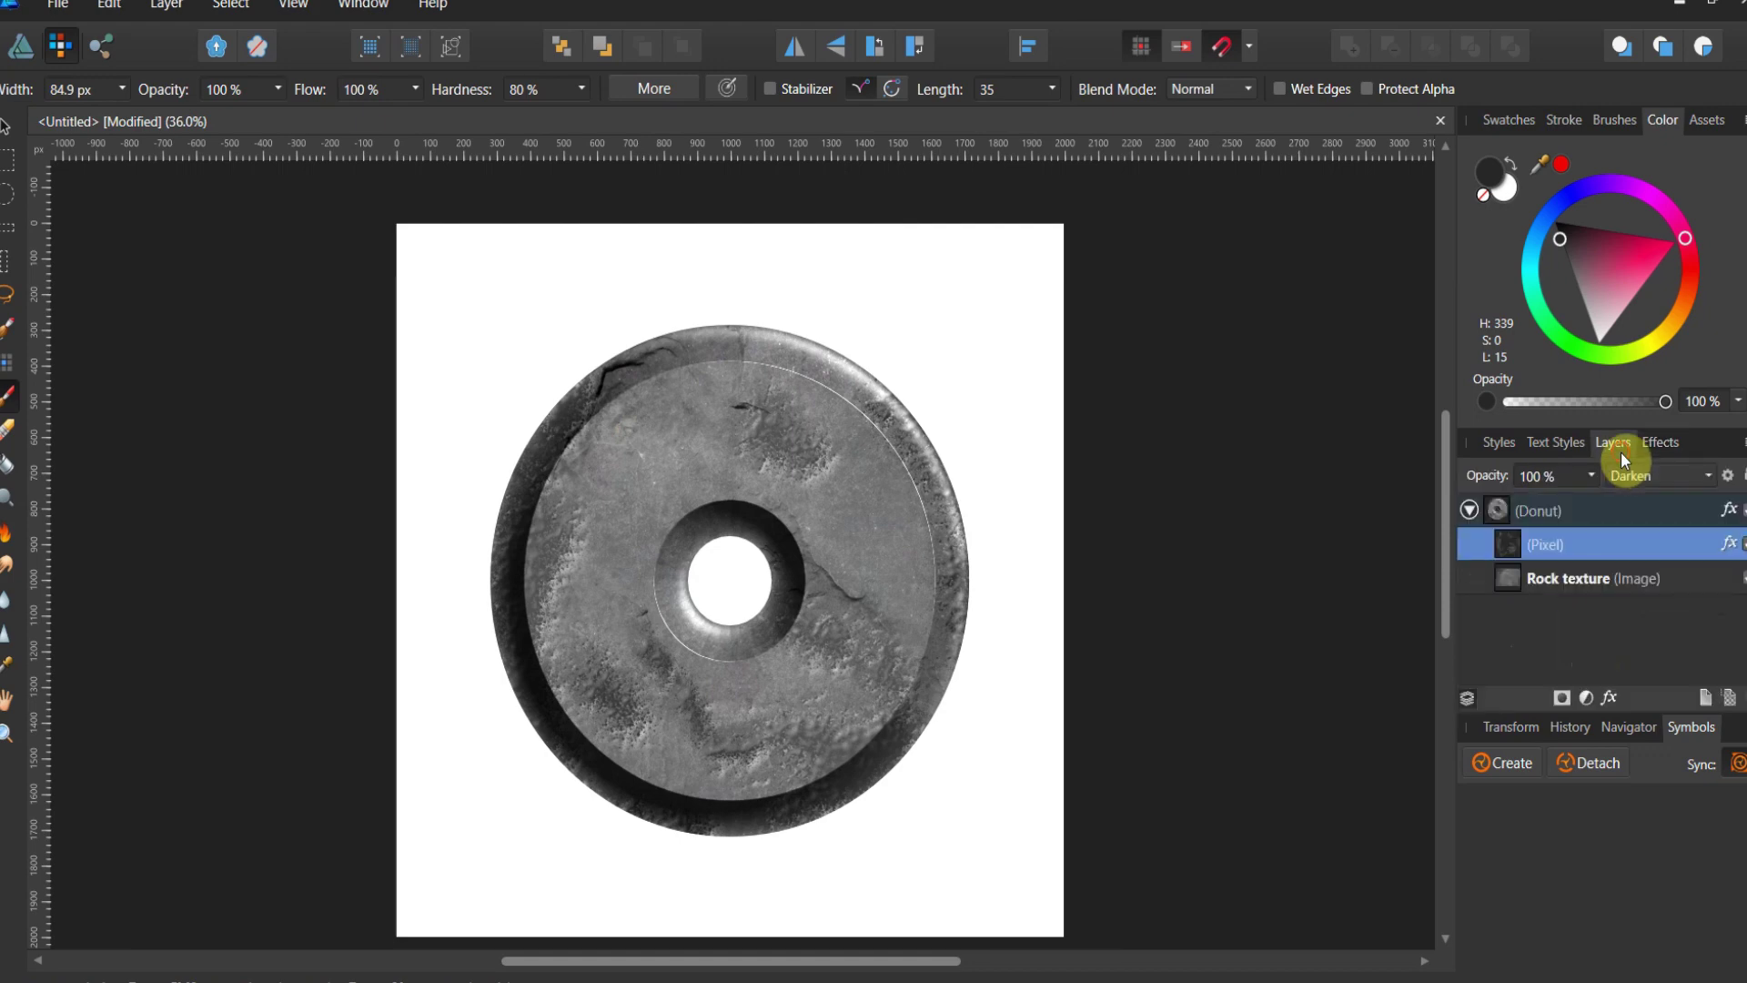
pyautogui.click(1741, 546)
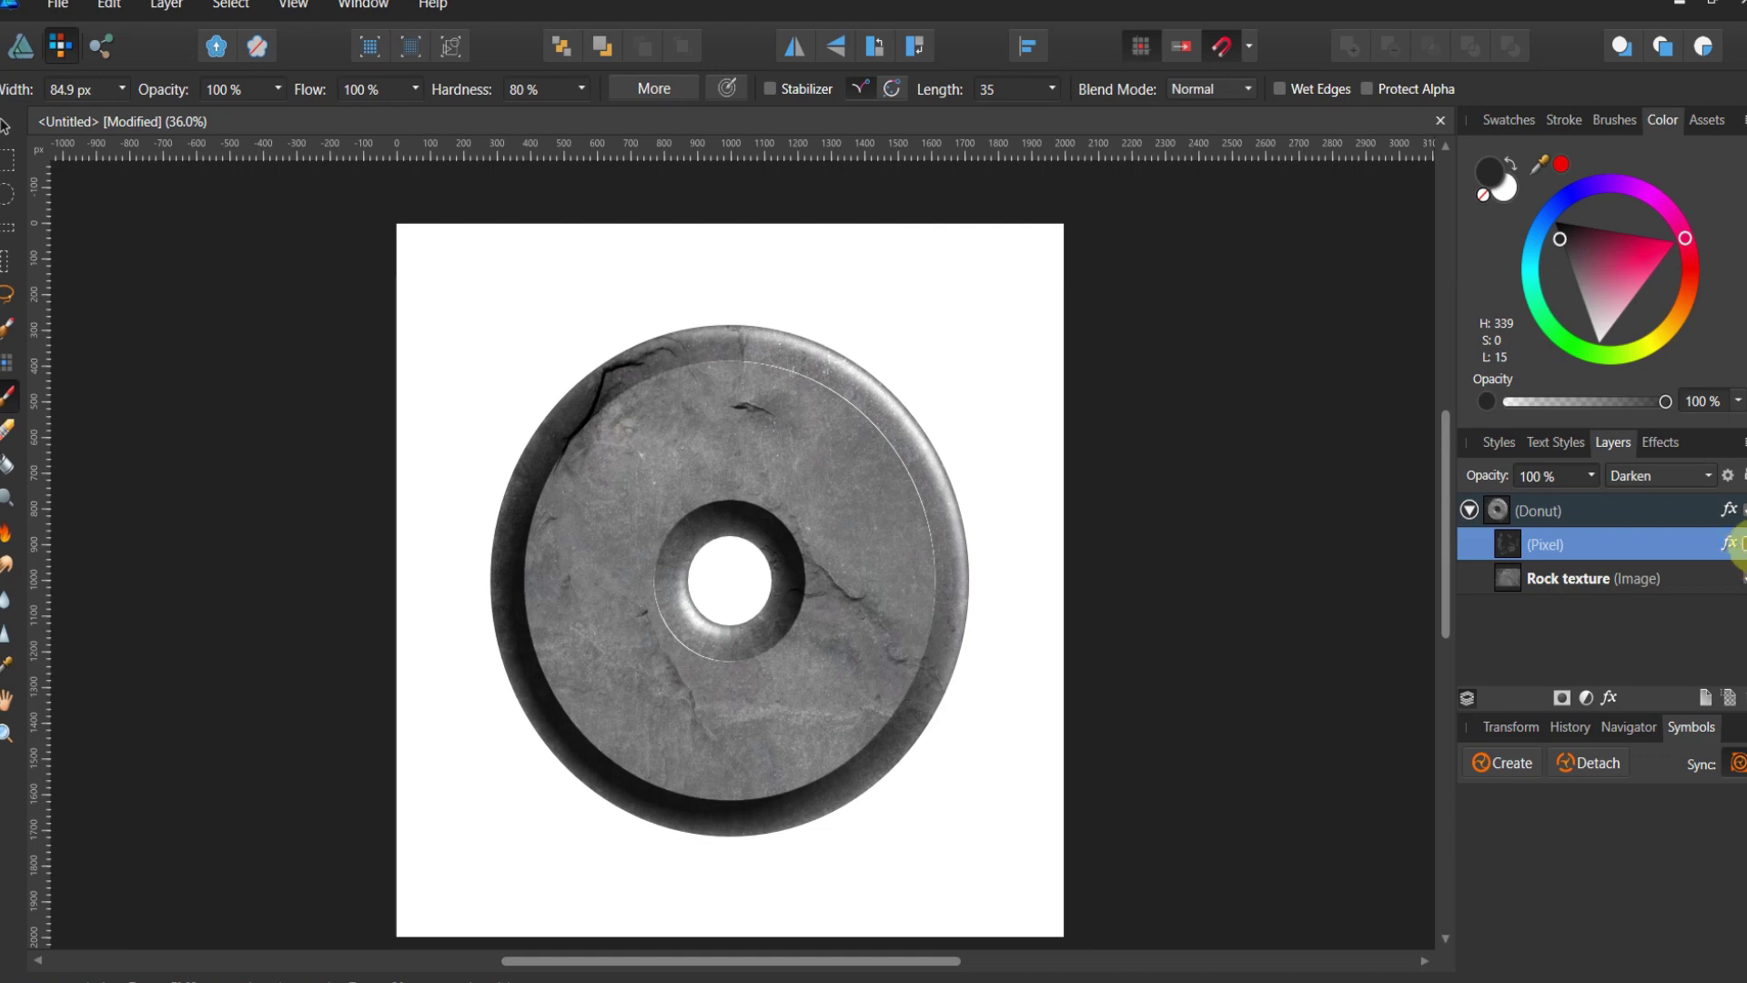
pyautogui.click(1741, 546)
pyautogui.click(1740, 545)
pyautogui.click(1740, 545)
pyautogui.click(1740, 546)
pyautogui.click(1740, 545)
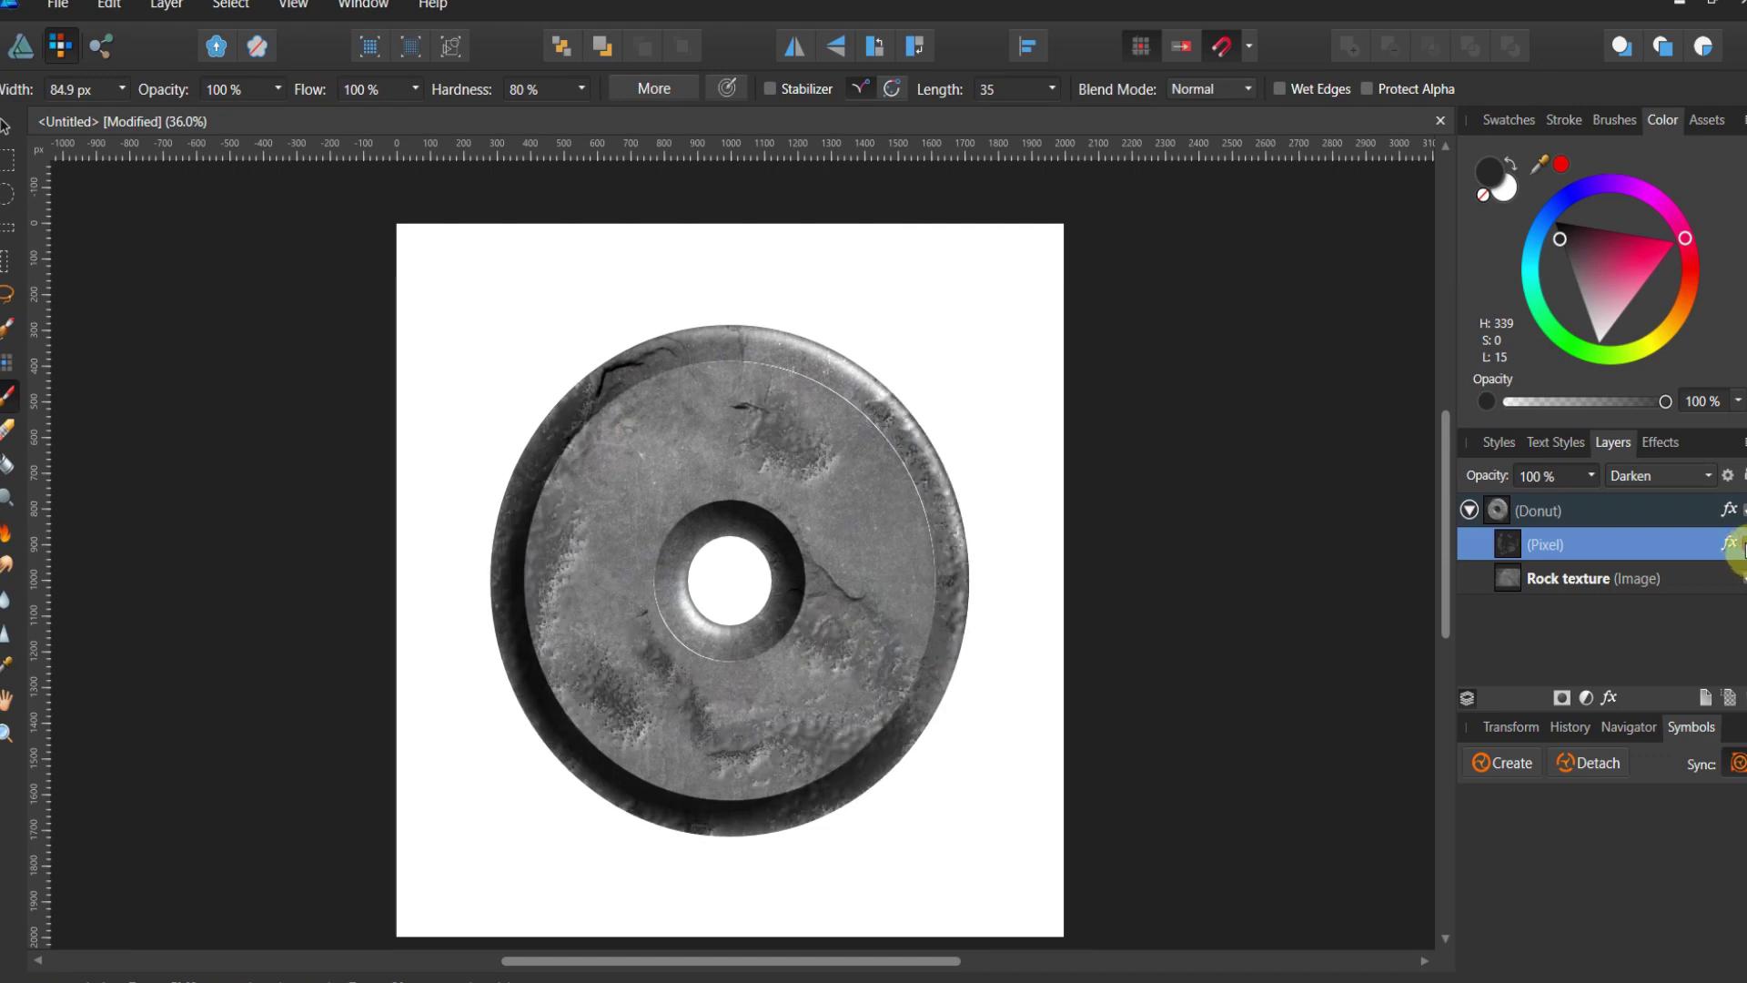
pyautogui.click(1740, 545)
pyautogui.click(1740, 546)
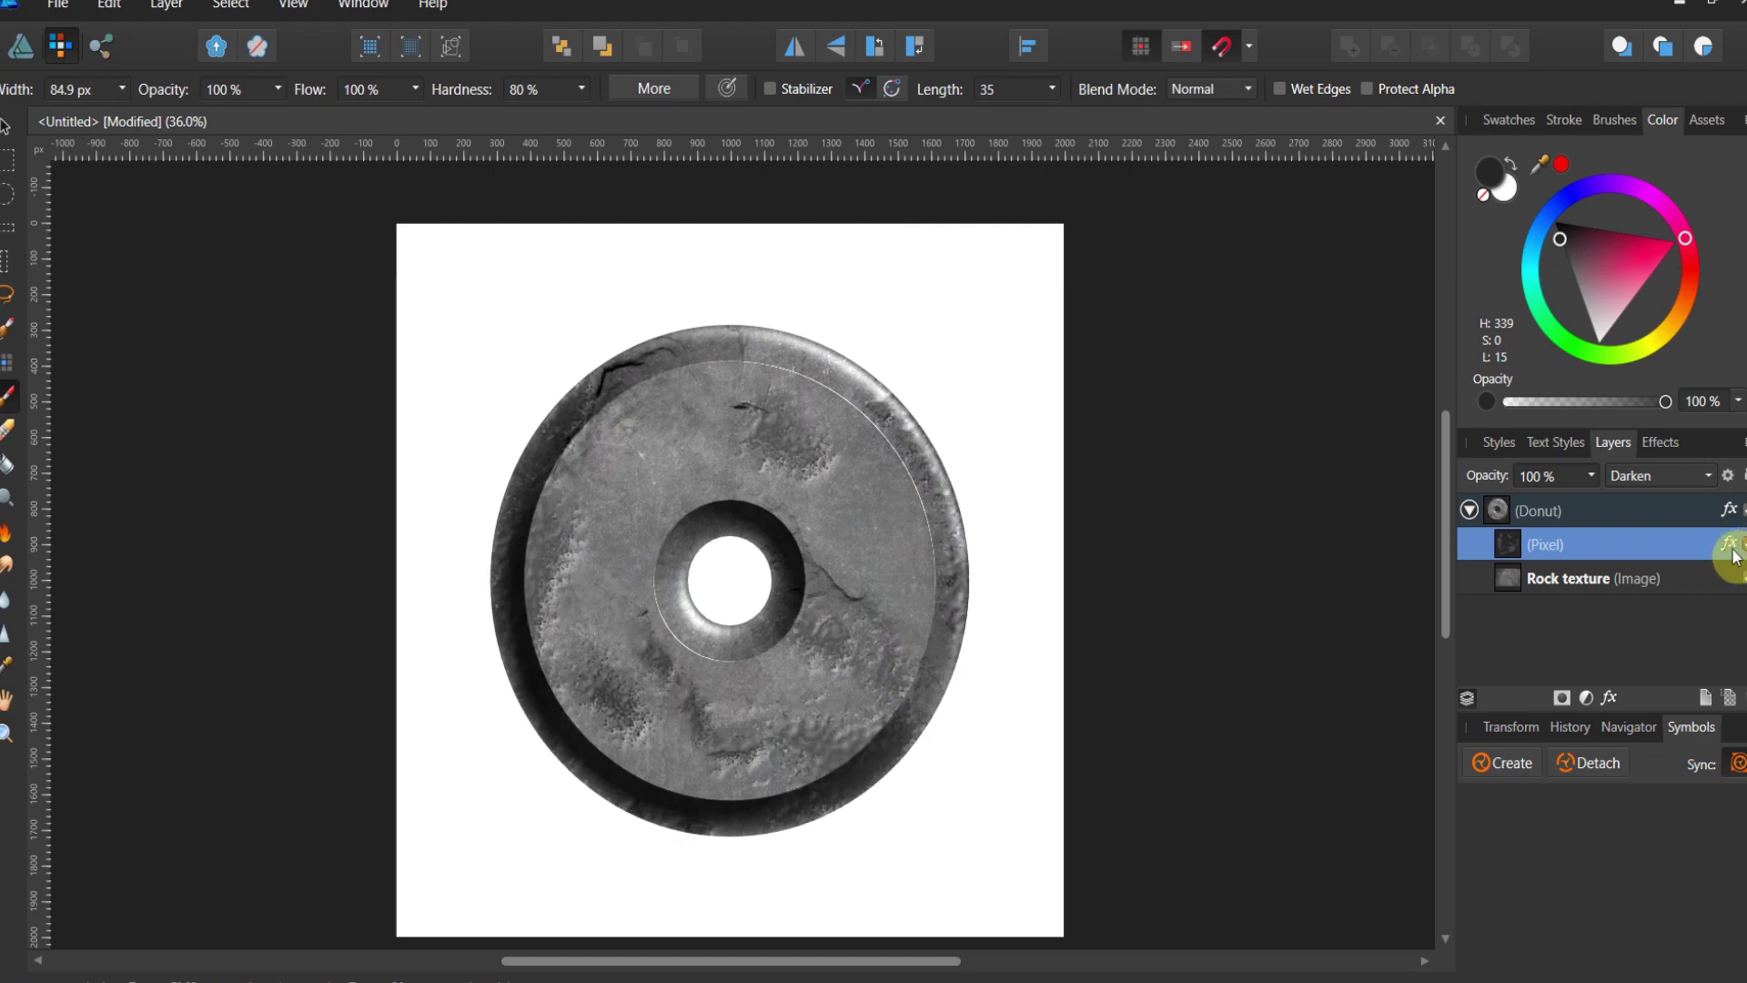